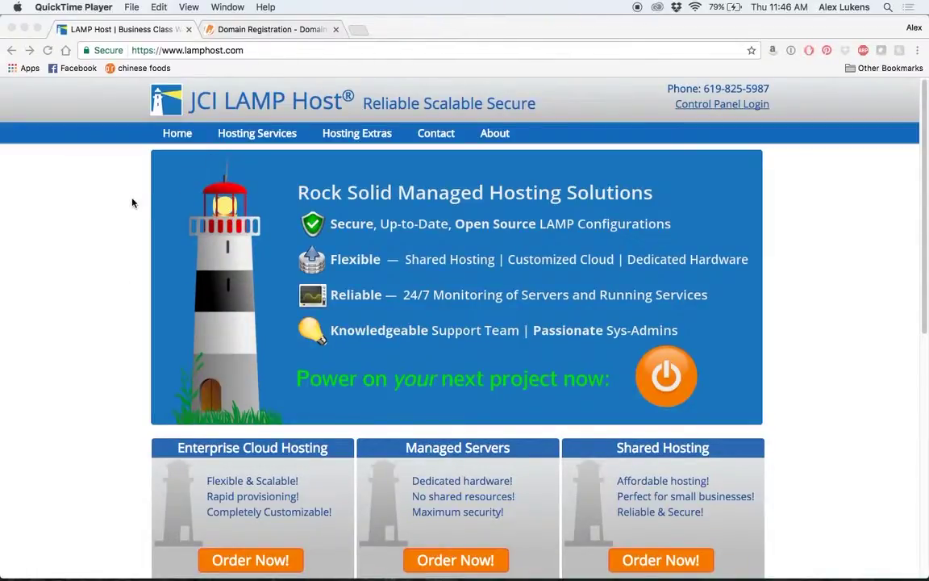
Step: Open the Hosting Services submenu on the lamphost.com homepage to list the hosting types
scroll(133, 203, down, 1)
scroll(133, 203, up, 1)
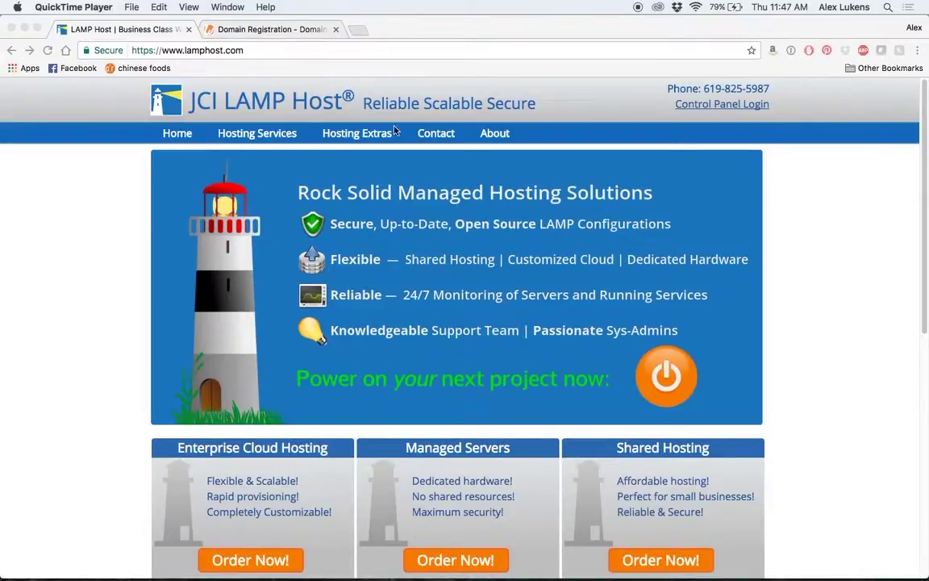
click(104, 199)
mouse_move(282, 131)
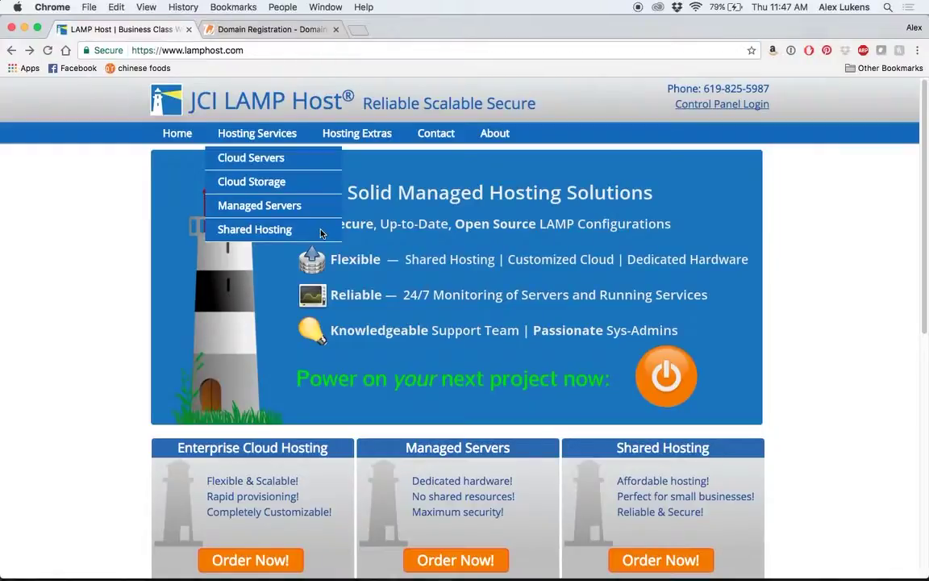
Step: Open Shared Hosting and view the Web Presence, Web Presence Plus and Business plan comparison
click(313, 232)
click(302, 232)
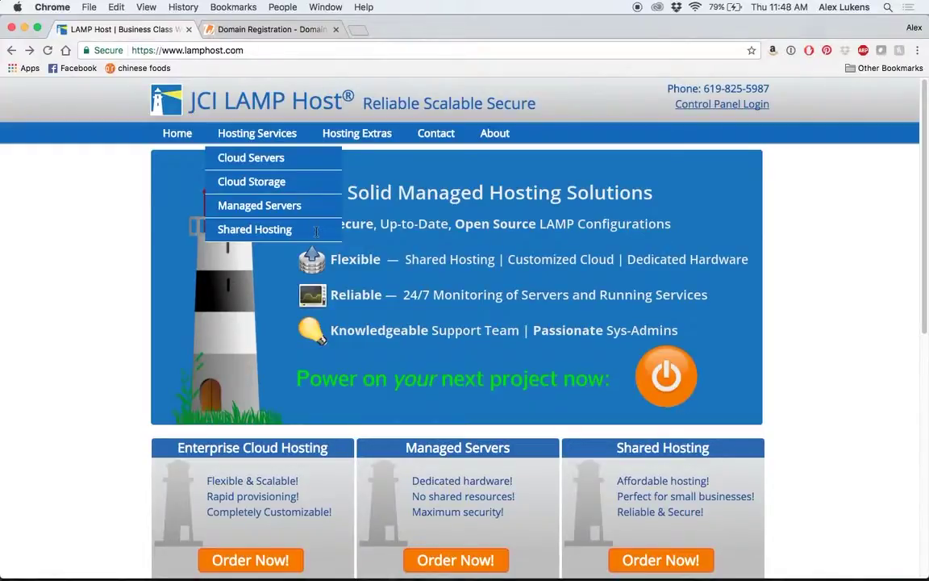
click(254, 233)
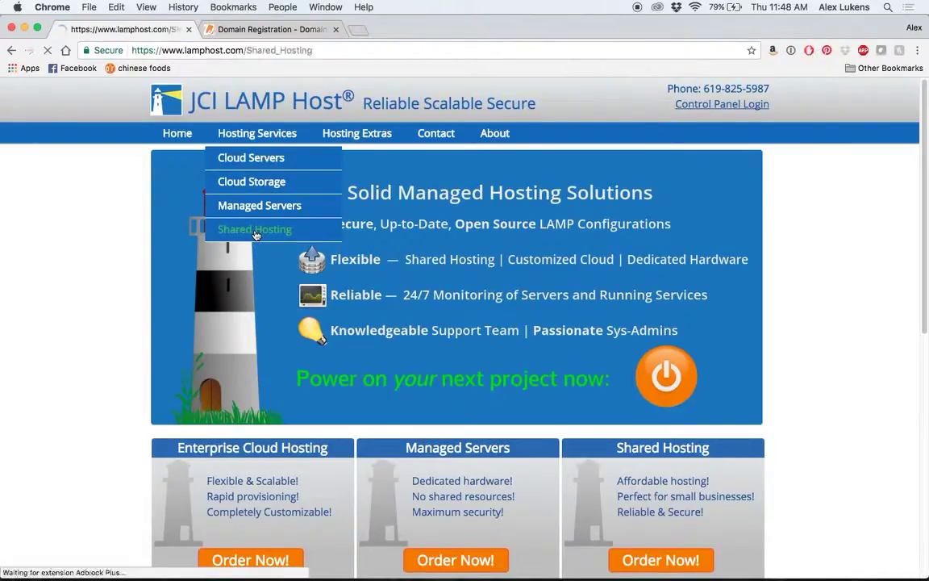
scroll(353, 292, down, 3)
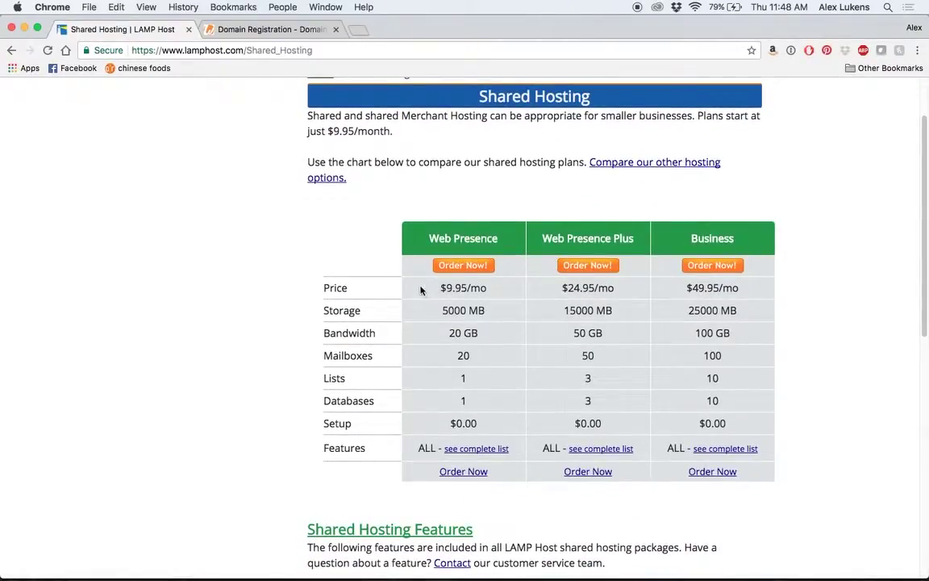
scroll(307, 155, up, 2)
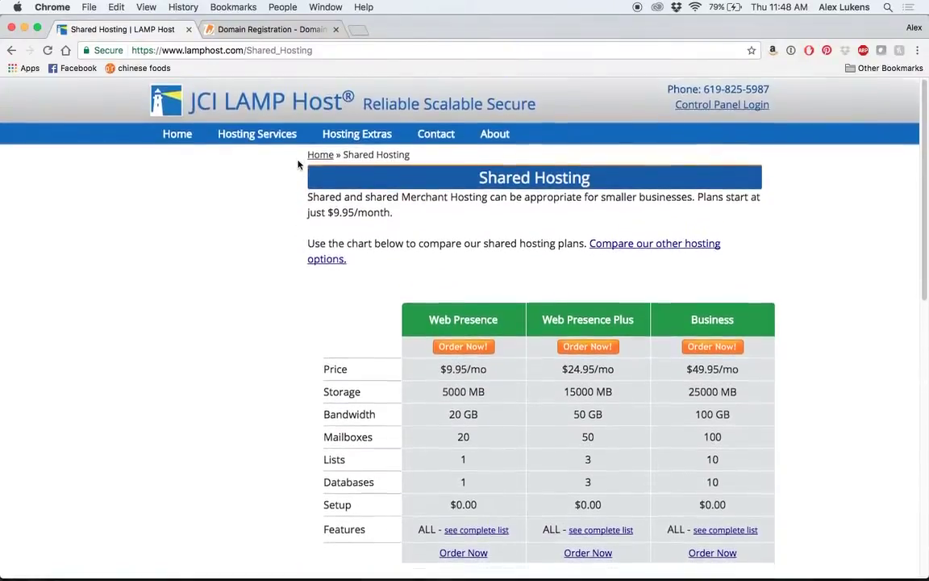
scroll(298, 165, down, 2)
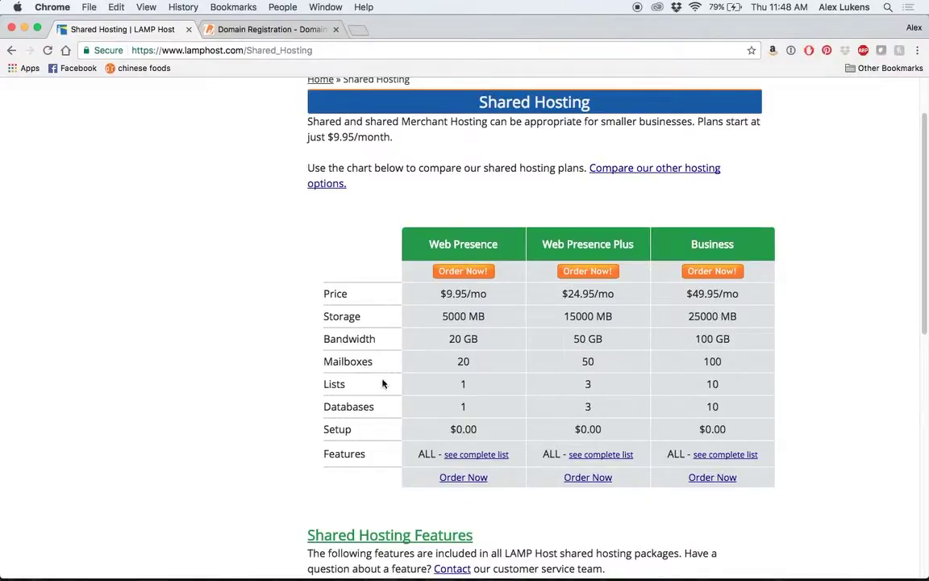
drag(429, 244, 503, 244)
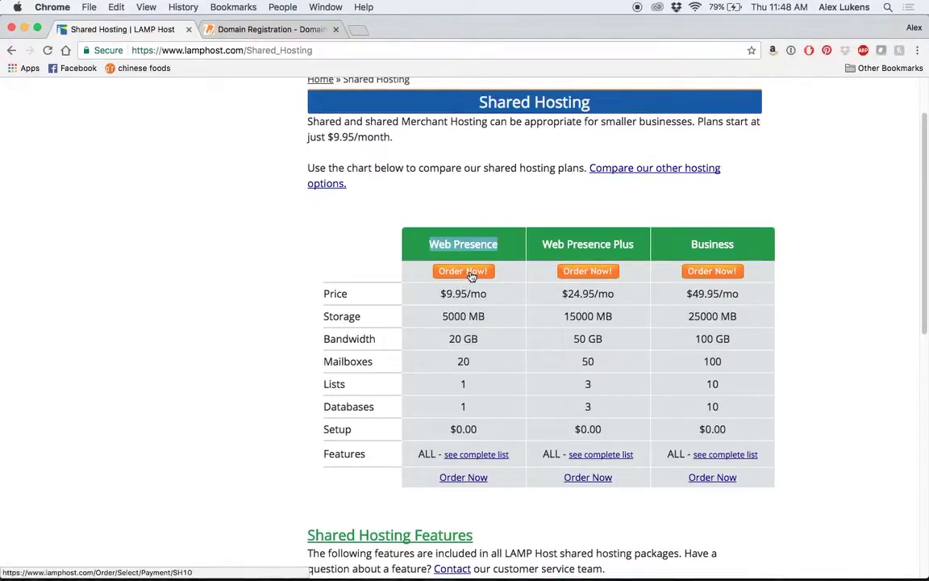
Step: Order the Web Presence plan, keeping the 1 Month for $9.95 payment schedule
click(472, 276)
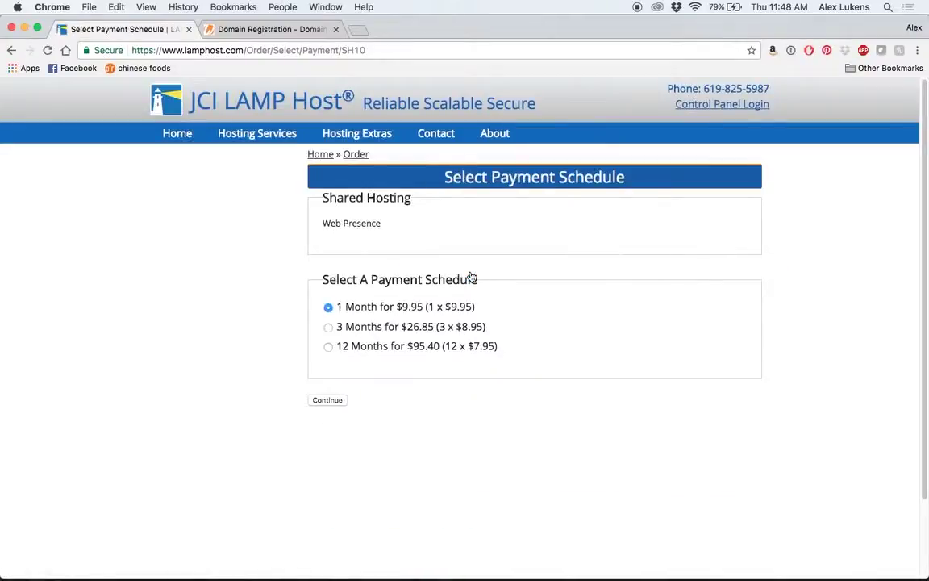
drag(507, 349, 534, 354)
drag(339, 306, 482, 311)
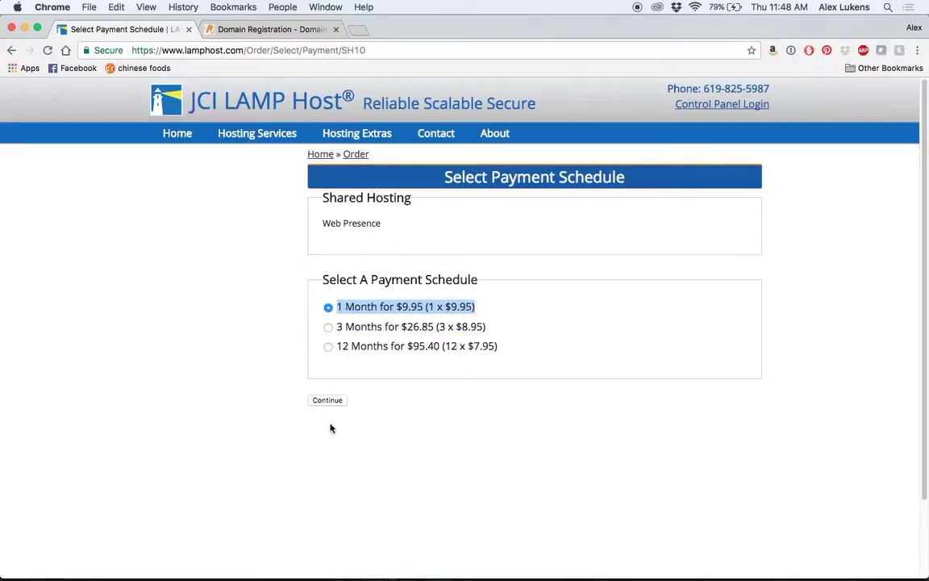
click(376, 410)
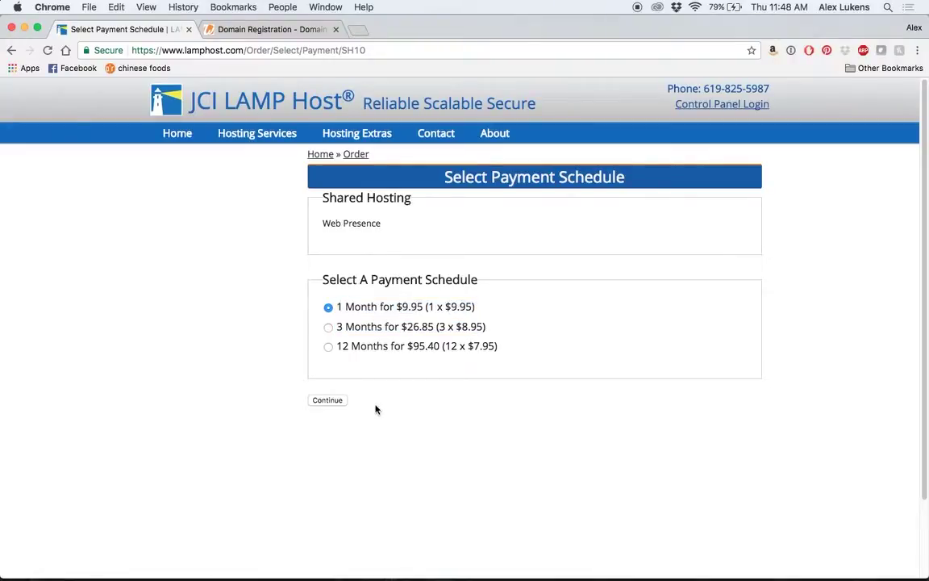
Step: Confirm the monthly schedule and choose Register a New Domain Name instead of transferring one
click(329, 401)
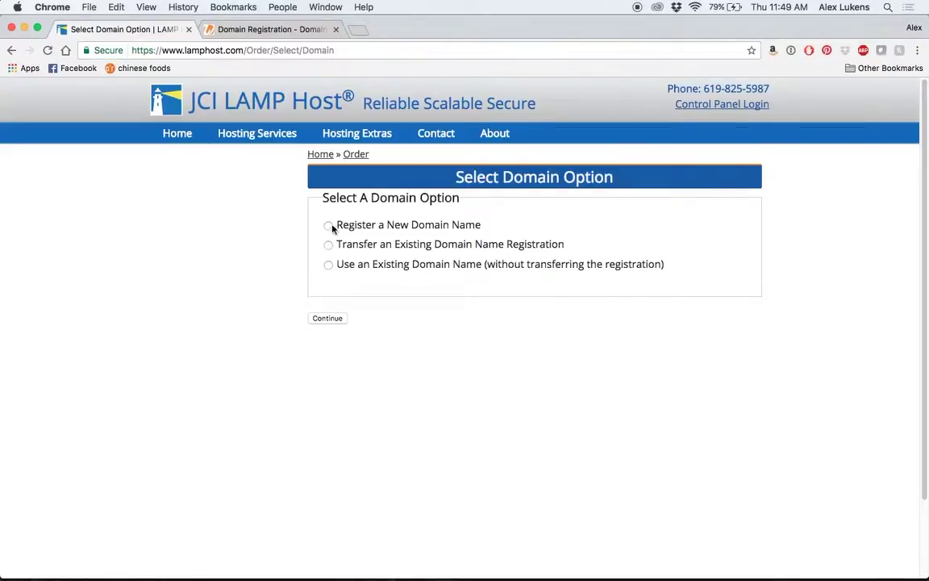
drag(336, 227, 476, 240)
click(404, 246)
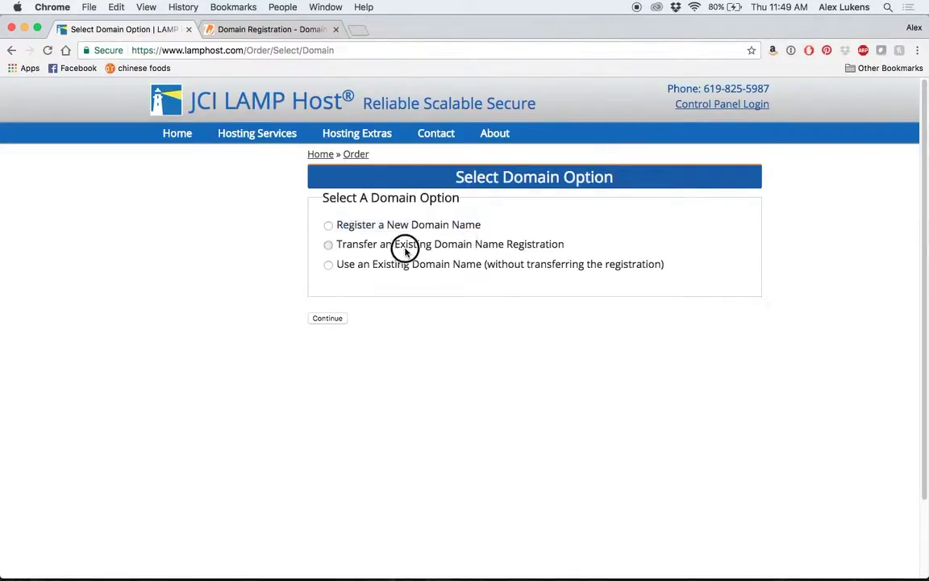
drag(349, 265, 433, 267)
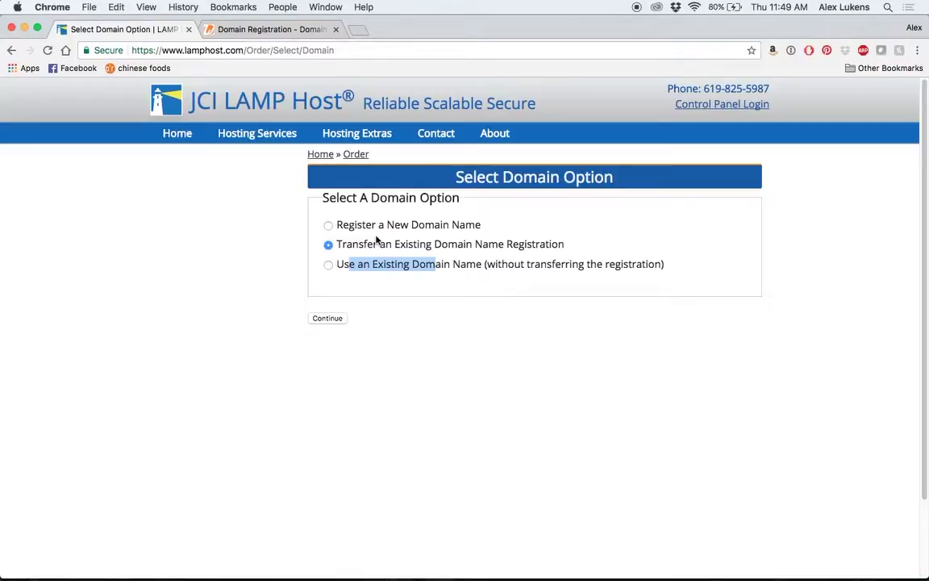
drag(345, 243, 448, 245)
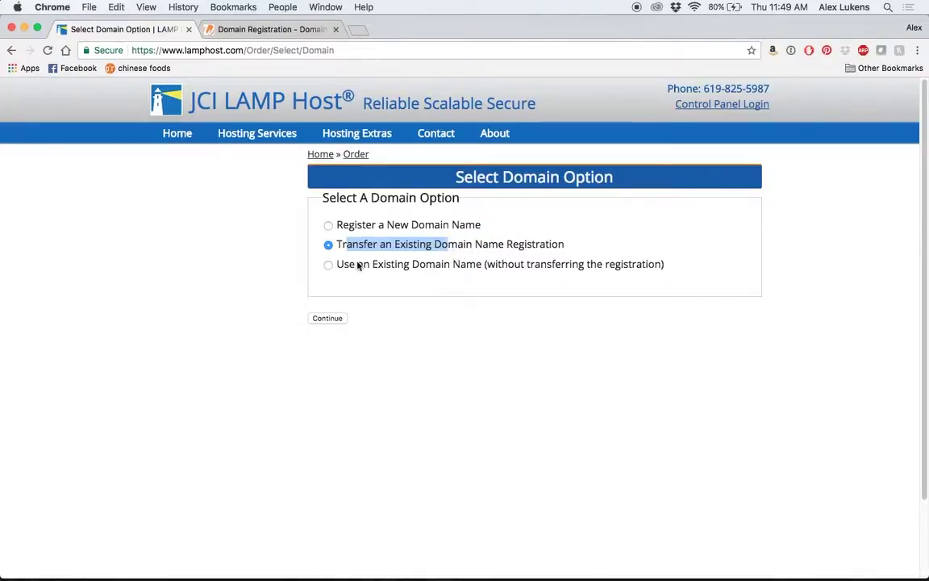
click(394, 284)
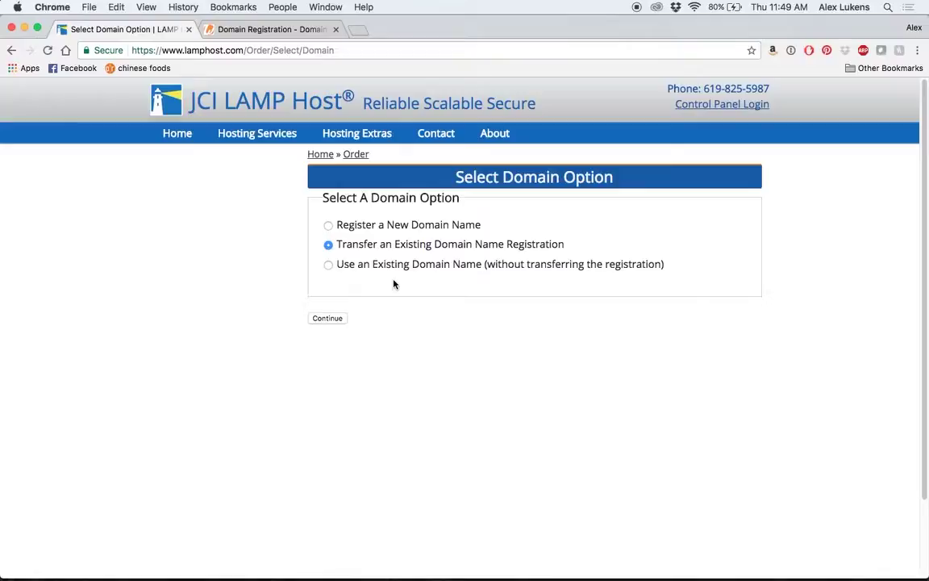
click(330, 225)
click(341, 319)
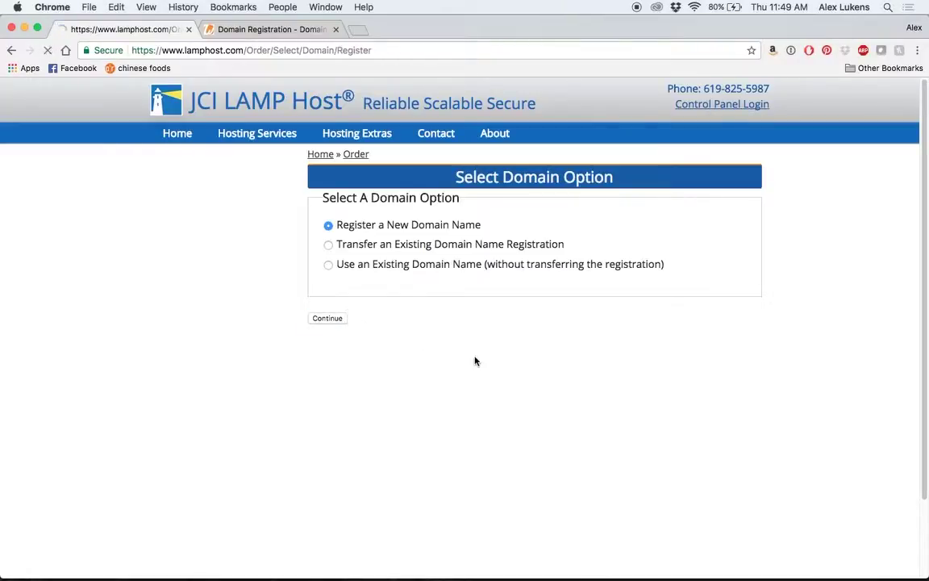
Step: Enter 'alexlukens' as the new domain name and accept the autocomplete suggestion
click(432, 266)
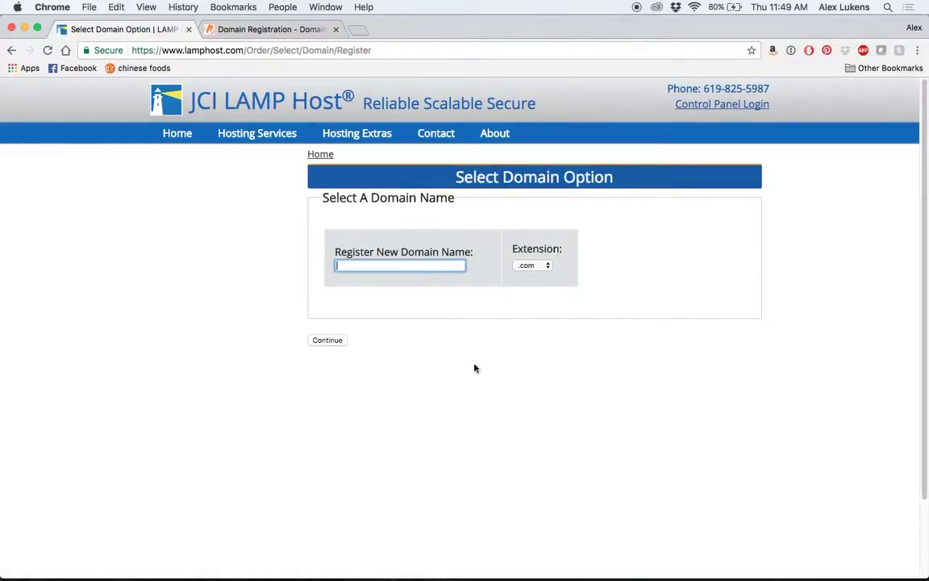
text(alexlukens)
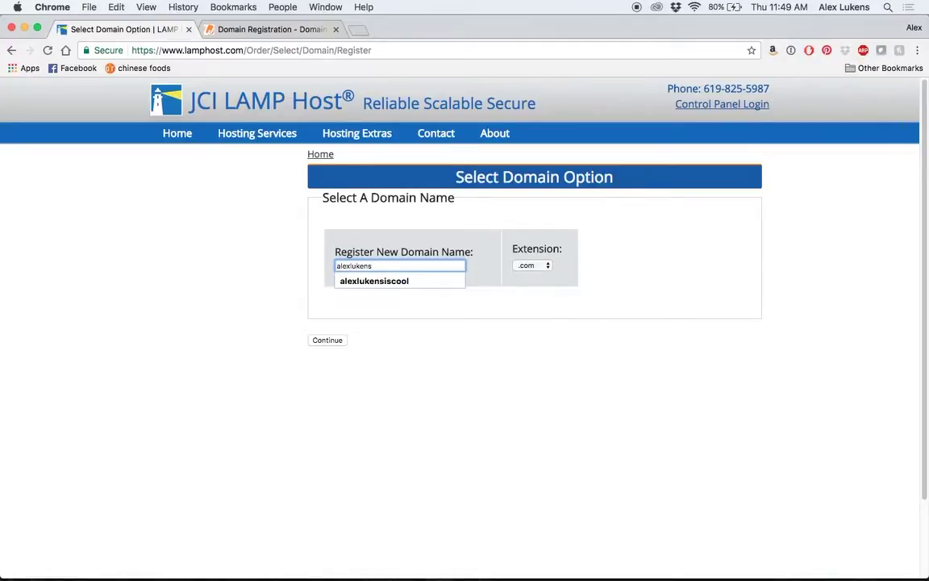
key(Down)
key(Tab)
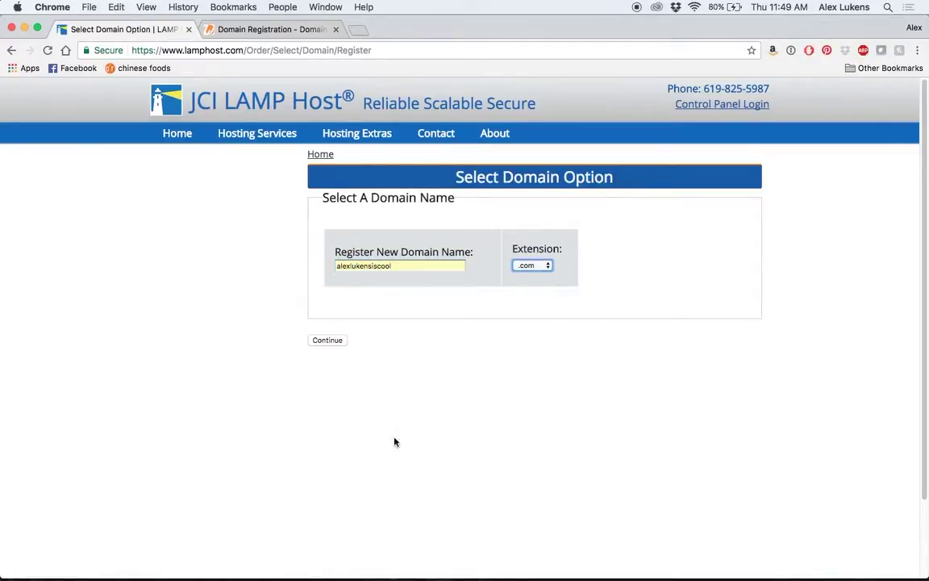
Step: Review Whois.com results for alexlukensiscool, including .com at $9.88 and .us at $4.88
click(291, 30)
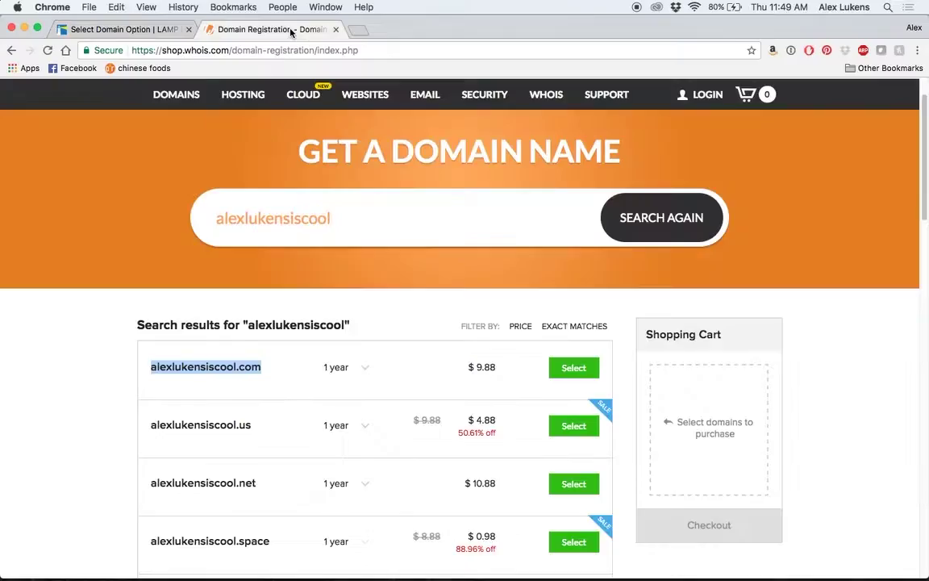
scroll(274, 191, up, 2)
scroll(278, 188, down, 1)
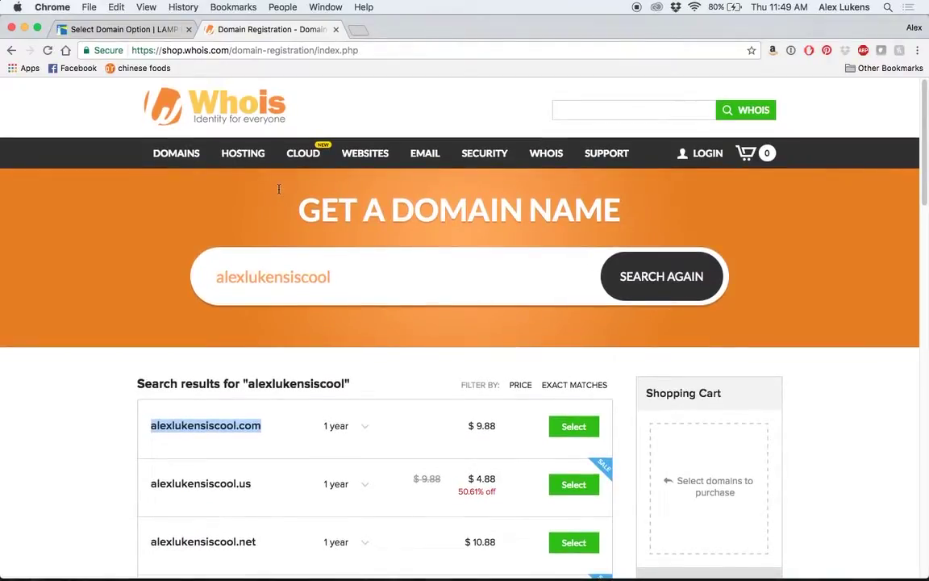
click(362, 284)
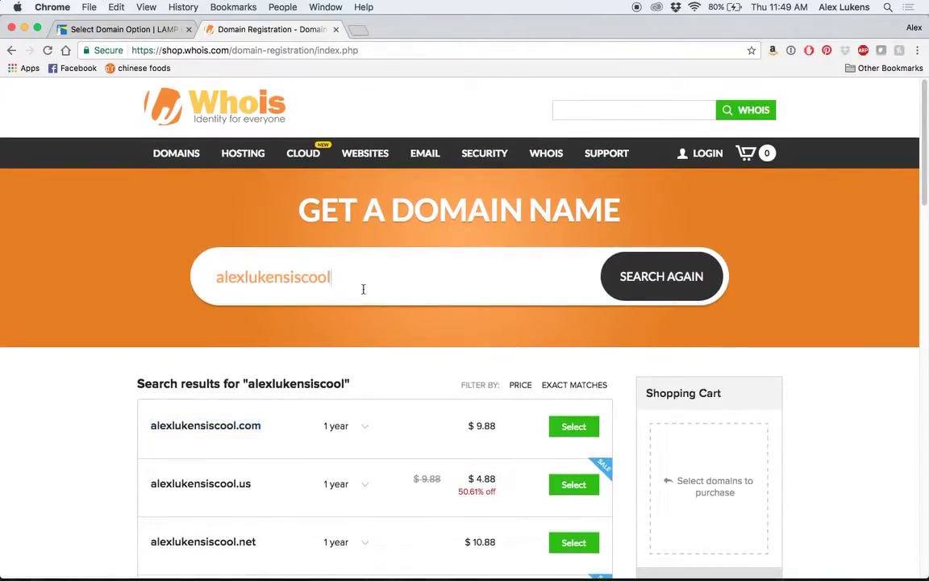
scroll(362, 394, down, 2)
scroll(363, 396, down, 5)
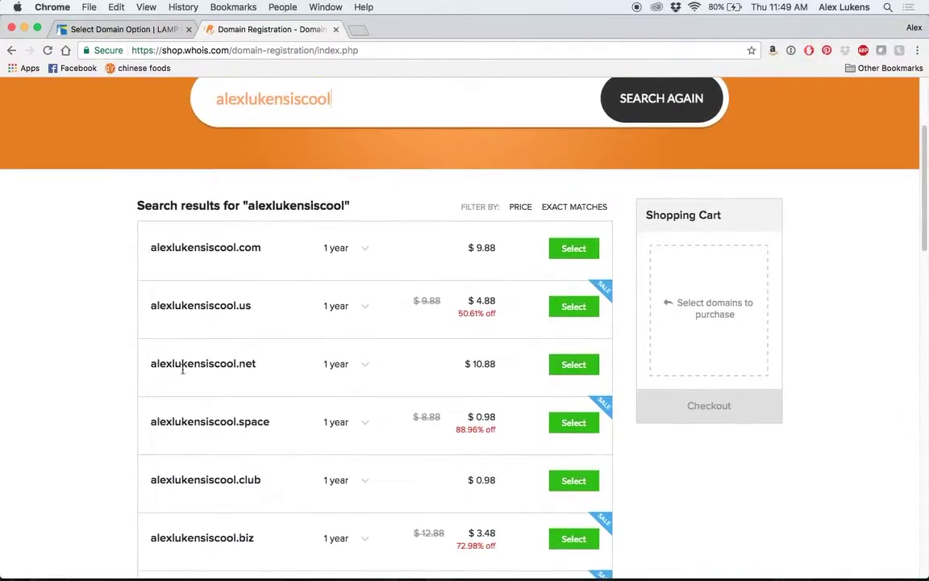
scroll(225, 261, up, 4)
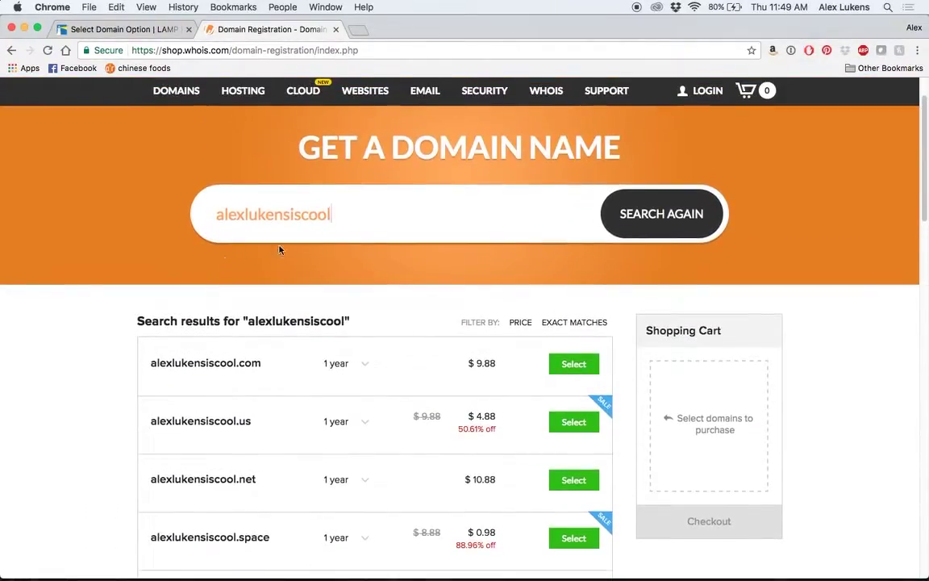
scroll(358, 255, up, 2)
scroll(358, 255, down, 20)
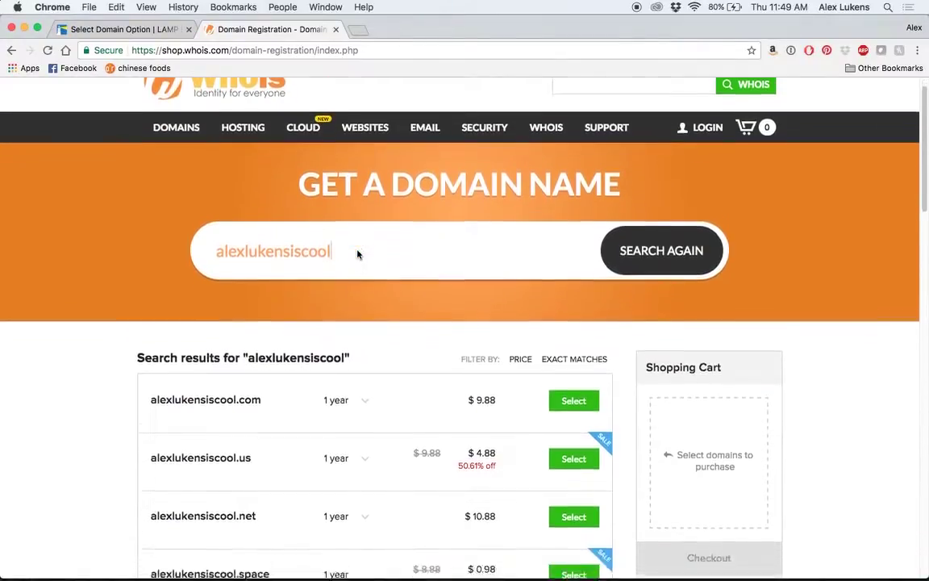
scroll(358, 254, up, 16)
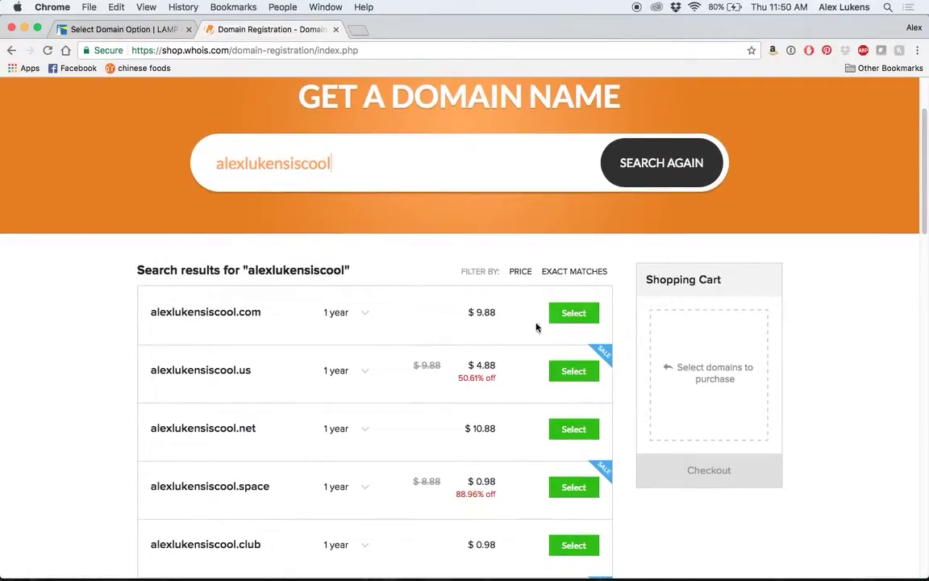
scroll(358, 161, up, 3)
mouse_move(358, 165)
scroll(358, 166, down, 3)
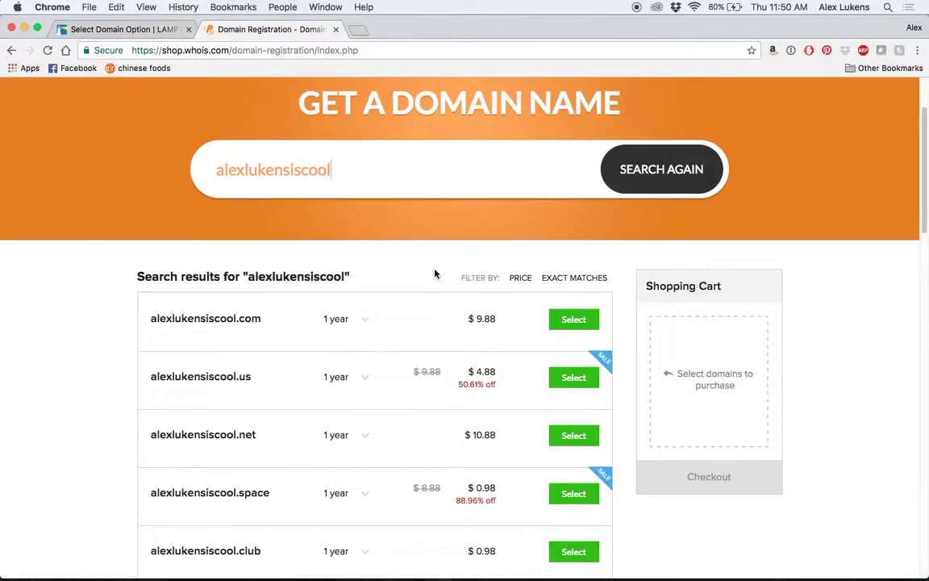
scroll(435, 269, up, 3)
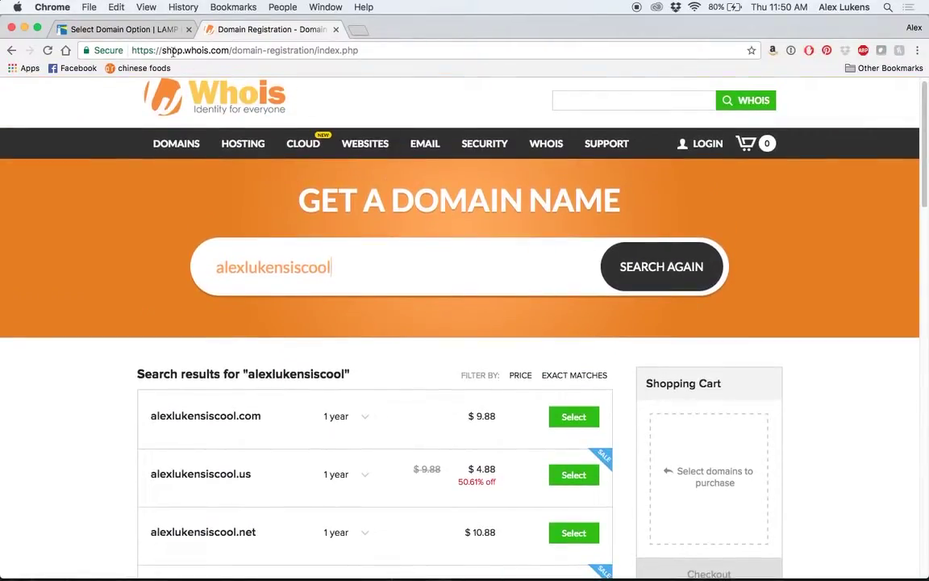
Step: Submit alexlukensiscool.com on LAMP Host and accept the 1-year domain registration schedule
click(119, 29)
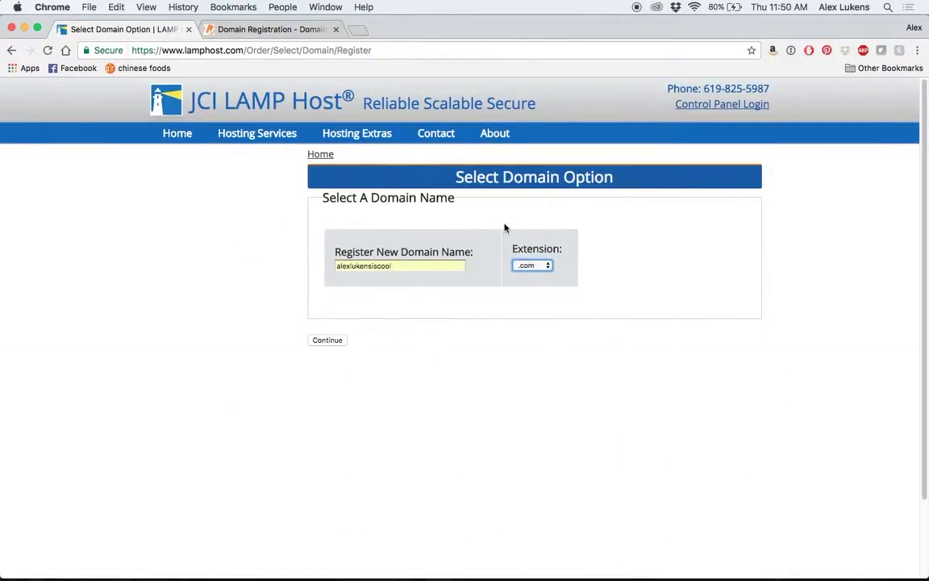
drag(321, 198, 457, 204)
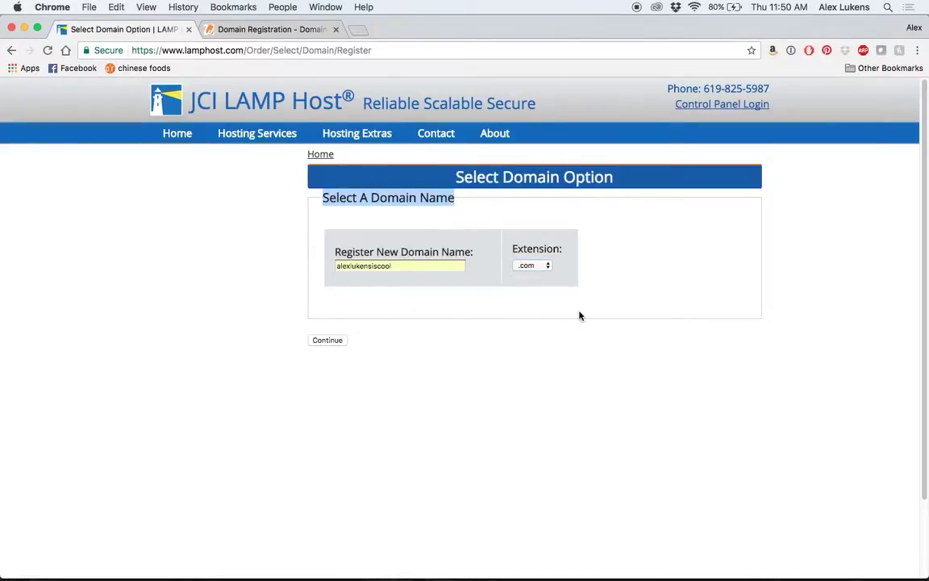
click(425, 350)
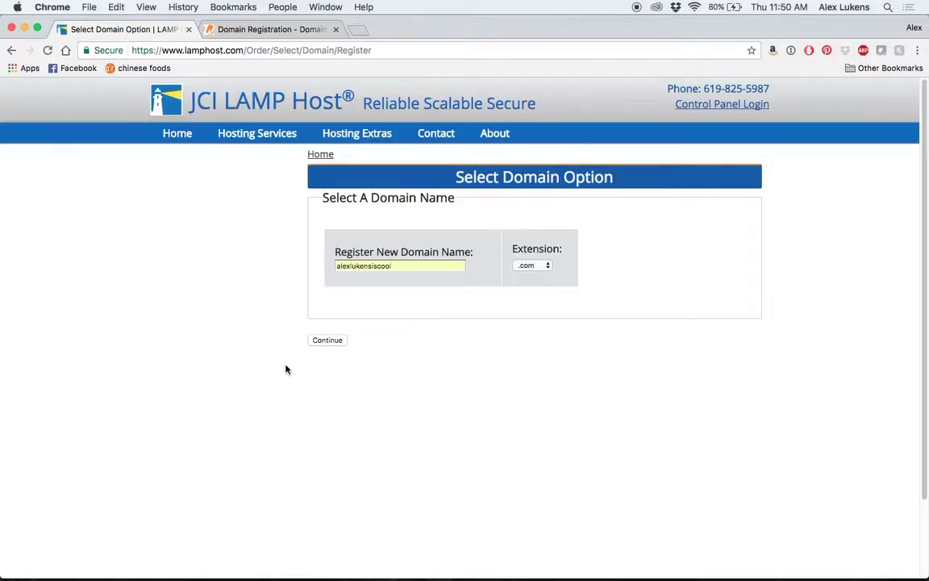
click(327, 341)
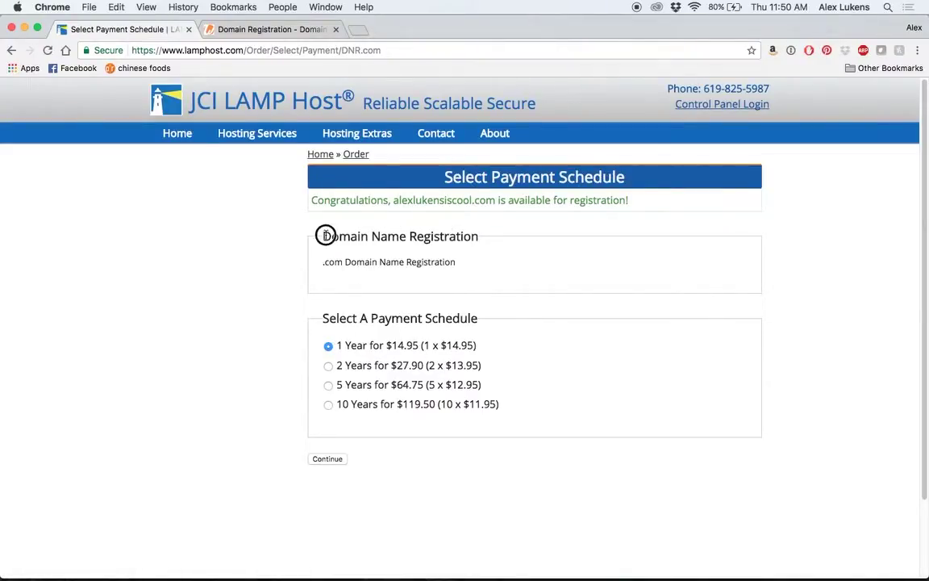
drag(324, 235, 400, 235)
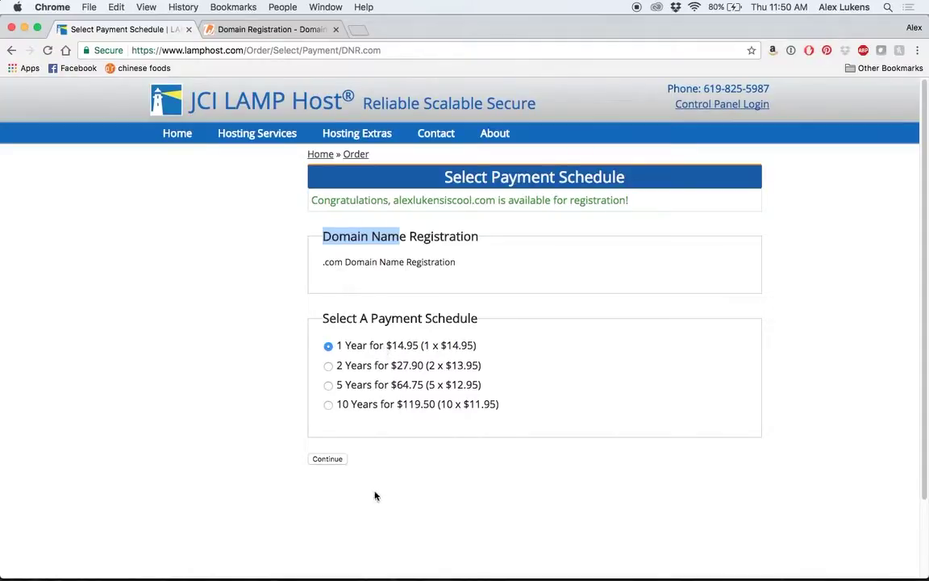
click(329, 461)
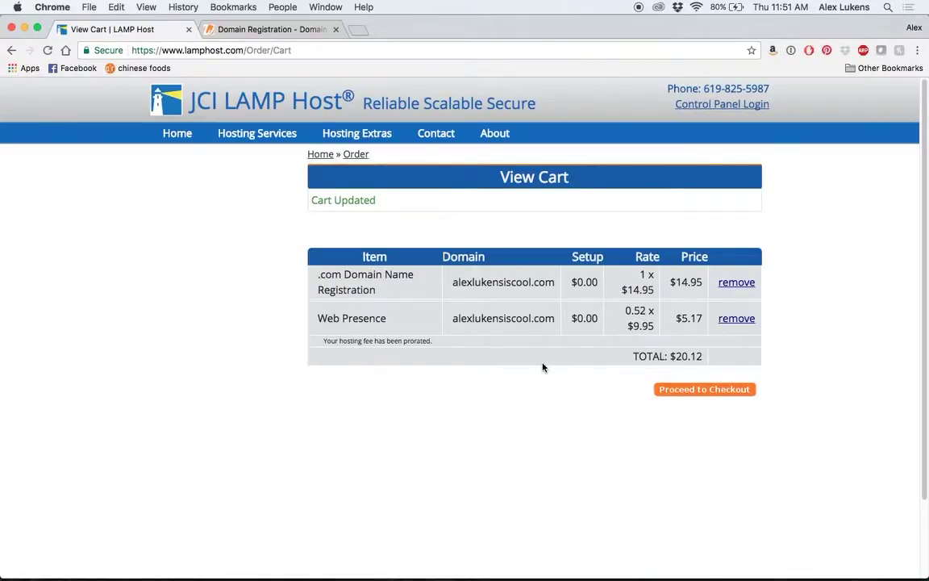
Step: Review the $20.12 cart with $14.95 domain and $5.17 prorated hosting, then check out
drag(437, 342, 323, 342)
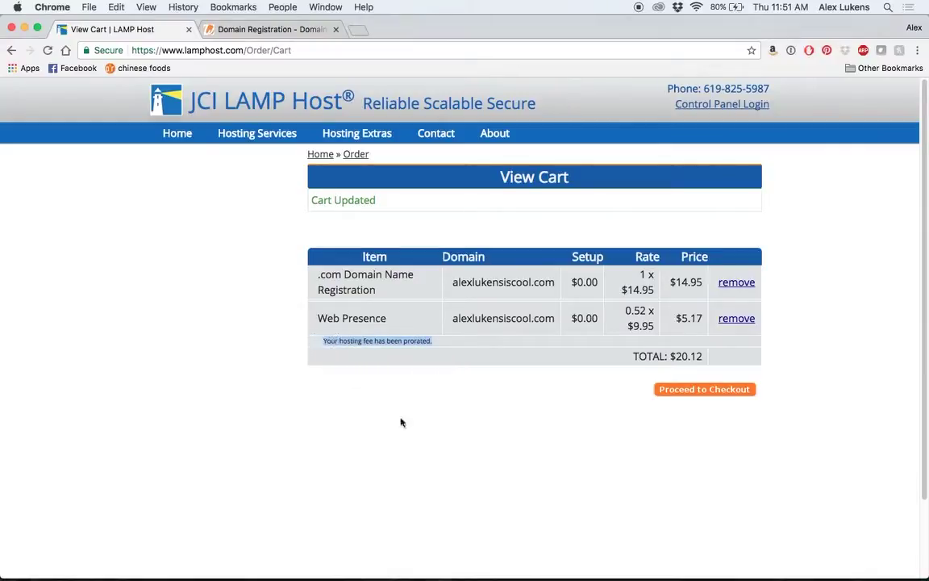
mouse_move(457, 568)
drag(632, 326, 639, 326)
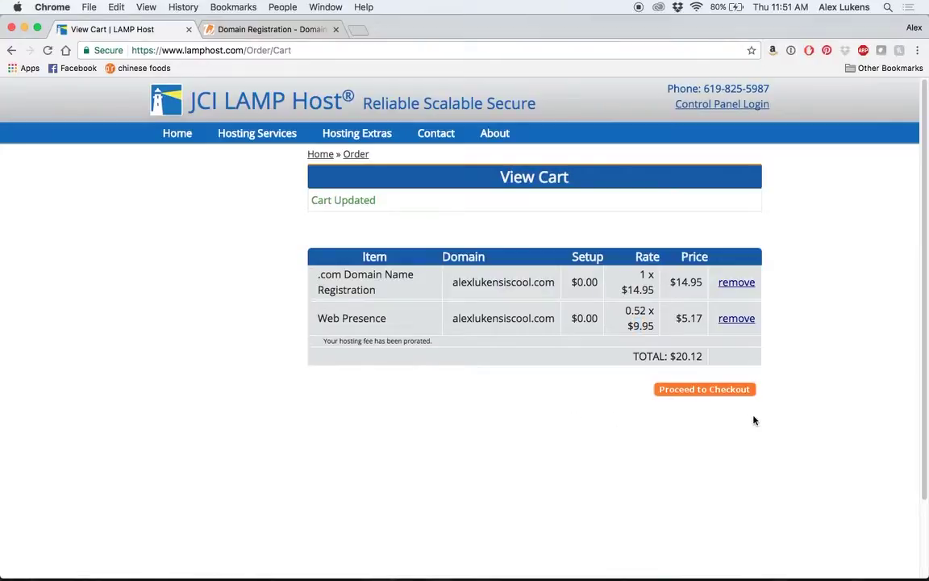
click(696, 392)
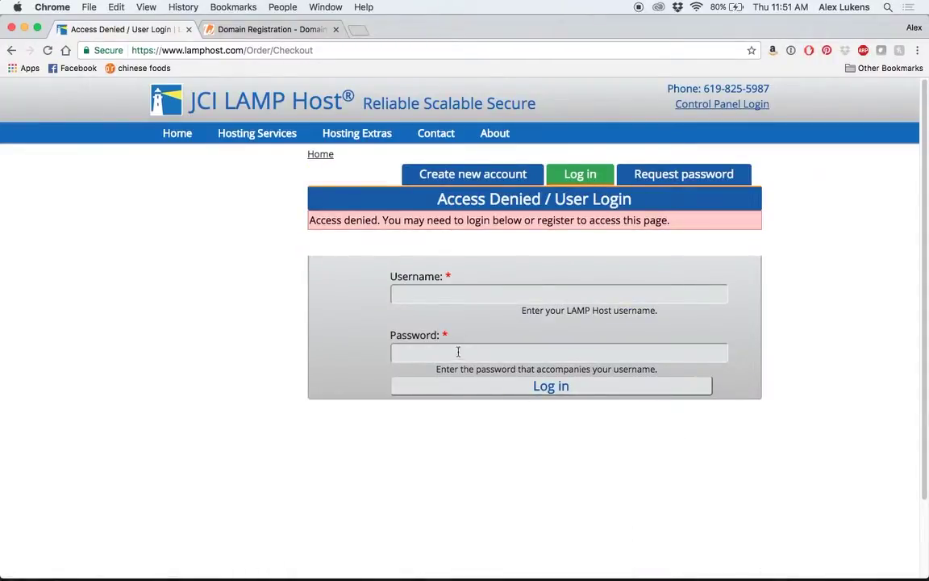
Step: Register a new LAMP Host user account from the login page to continue checkout
click(465, 179)
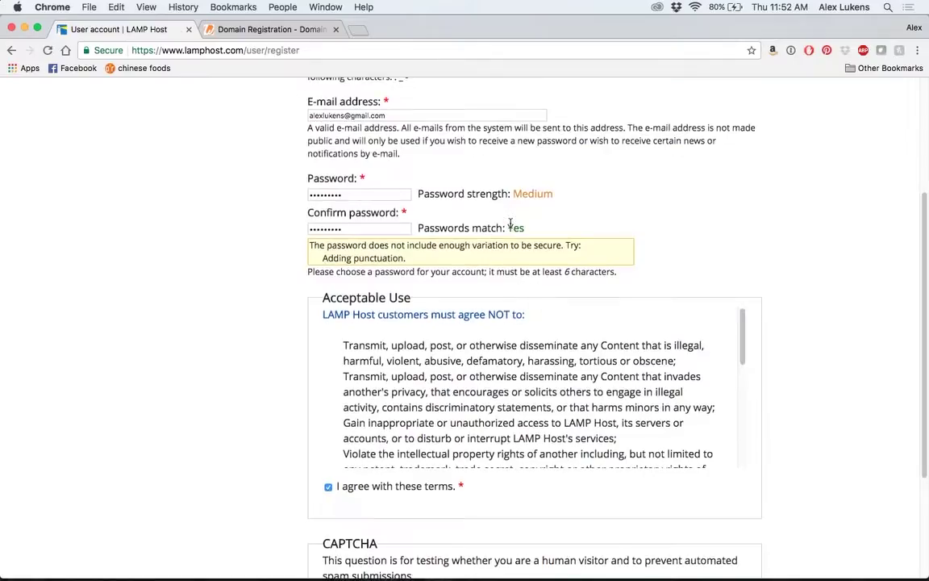
scroll(509, 222, up, 5)
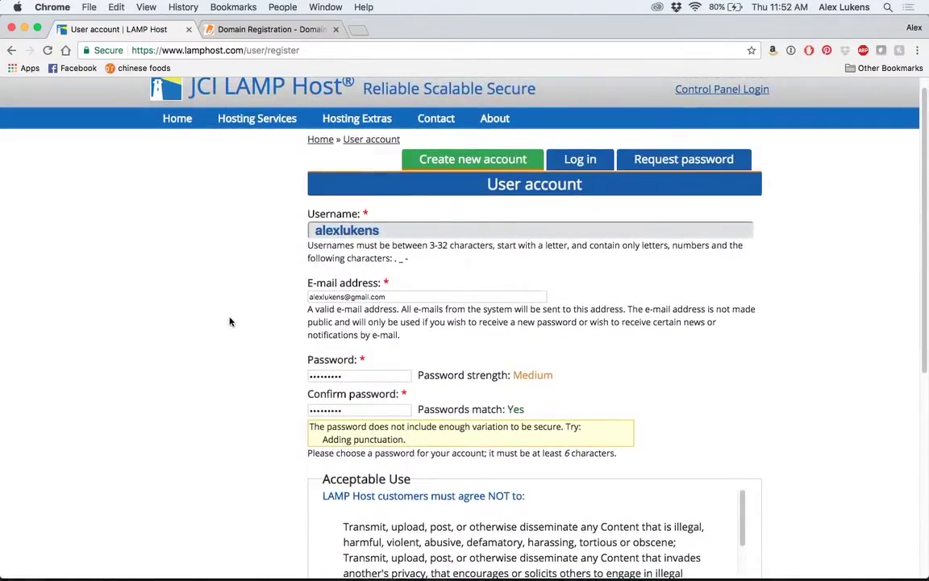
scroll(230, 321, down, 3)
scroll(230, 322, down, 10)
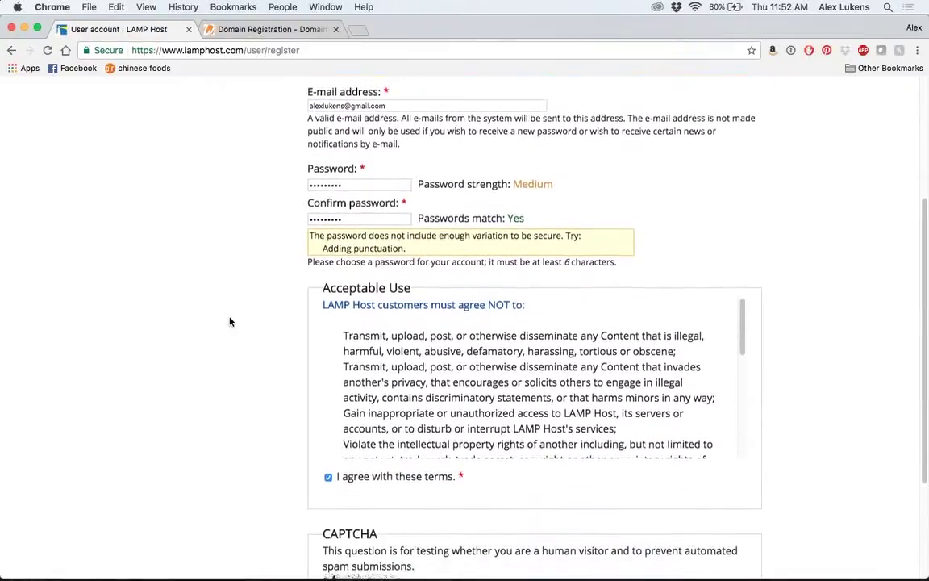
scroll(184, 316, down, 1)
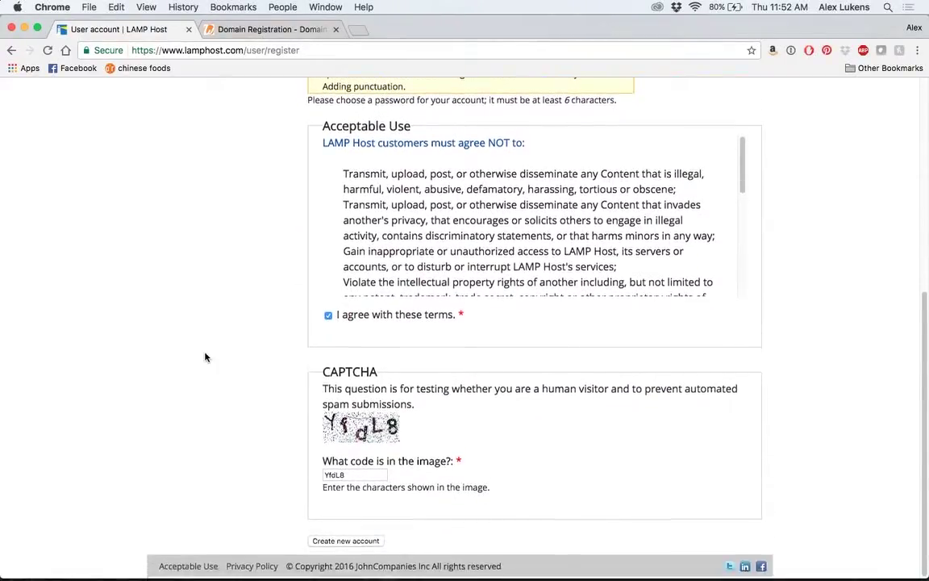
click(375, 546)
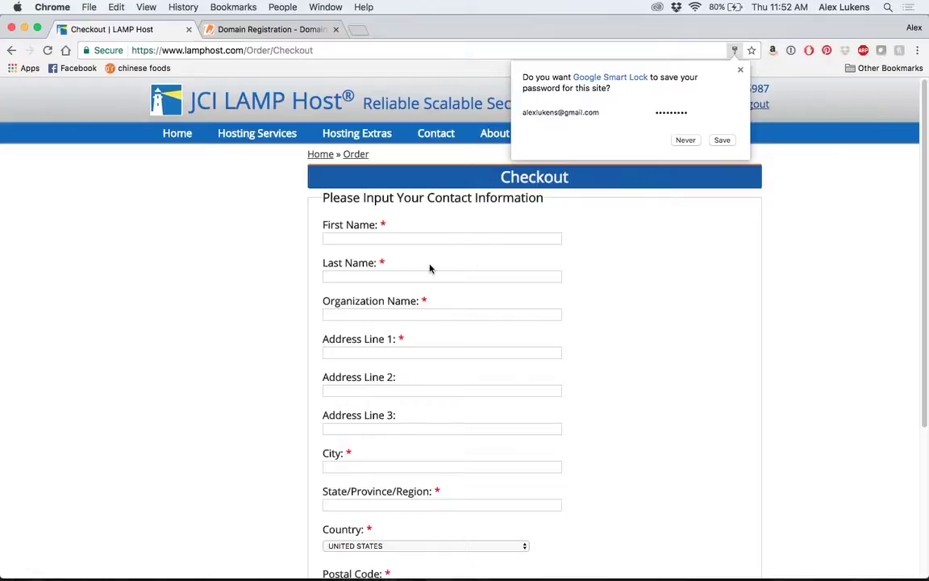
scroll(542, 339, down, 5)
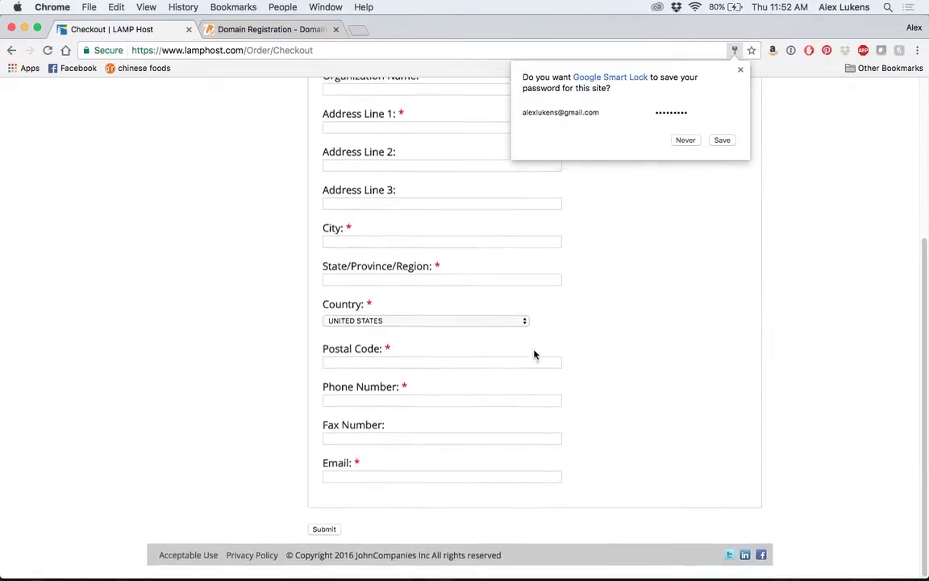
Step: Decline Chrome's password-saving prompt and submit the checkout contact information form
scroll(535, 351, up, 5)
click(685, 140)
scroll(260, 368, down, 5)
scroll(260, 369, up, 5)
scroll(259, 369, down, 5)
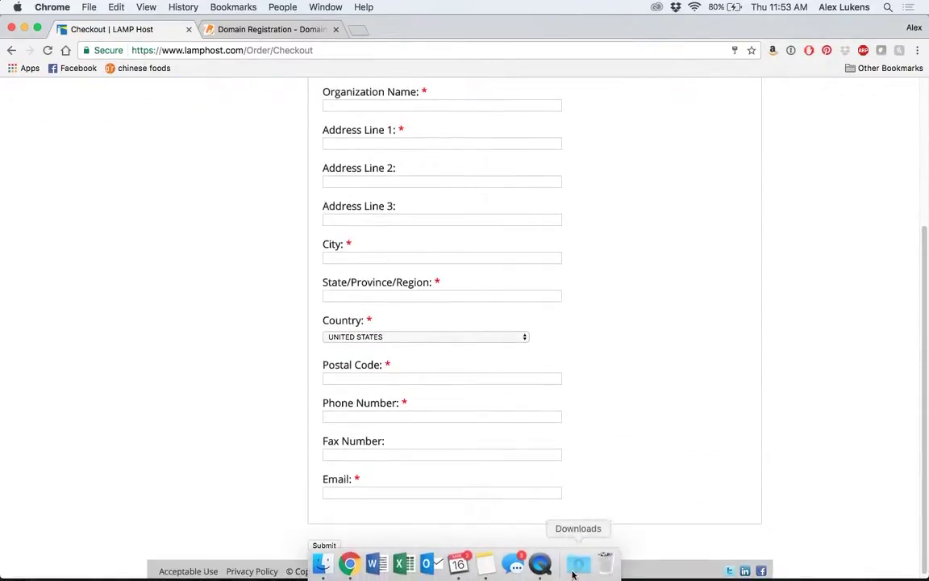
click(537, 562)
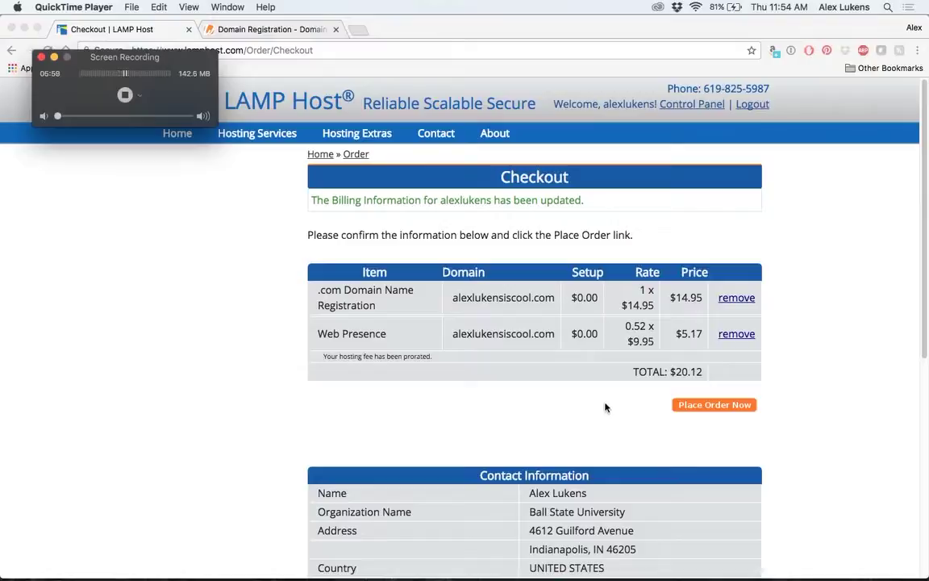
Step: Place the $20.12 order and check the order number on the receipt
click(715, 407)
click(703, 405)
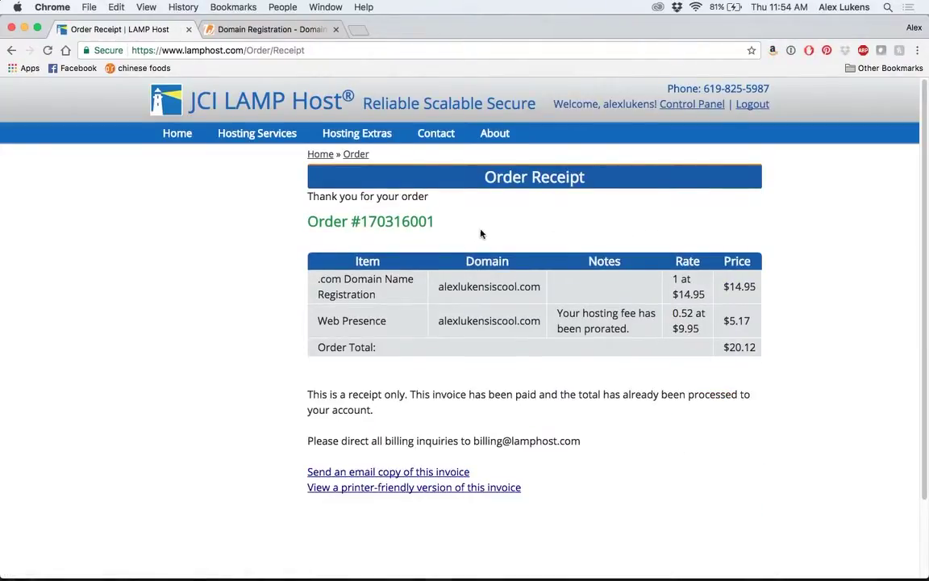
drag(308, 220, 480, 228)
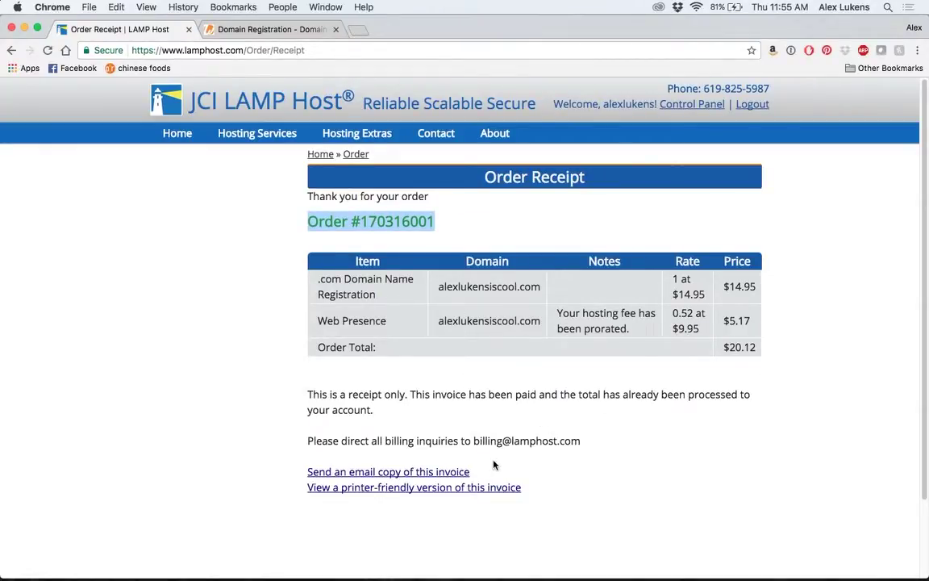
mouse_move(577, 574)
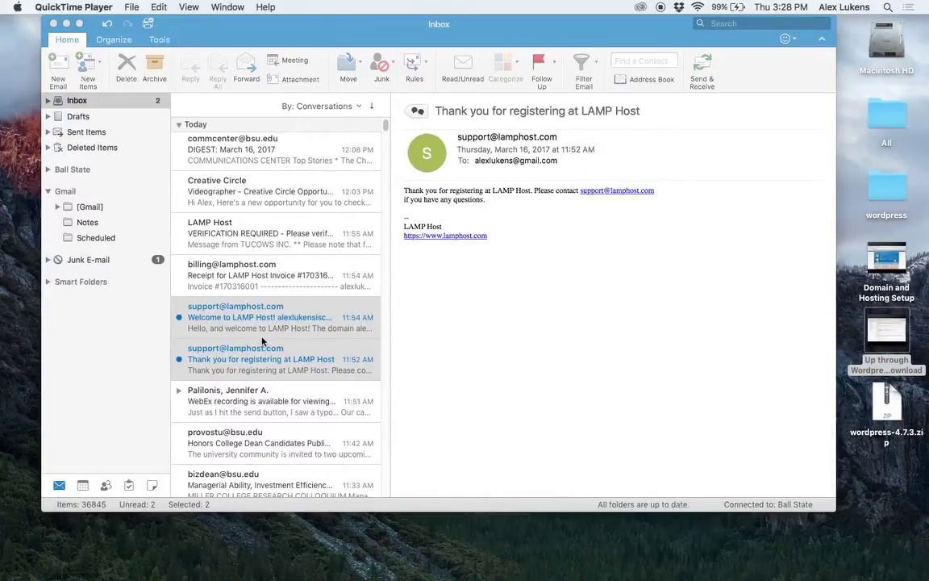
Step: Review the LAMP Host support emails in Outlook, starting with the registration thank-you message
click(212, 328)
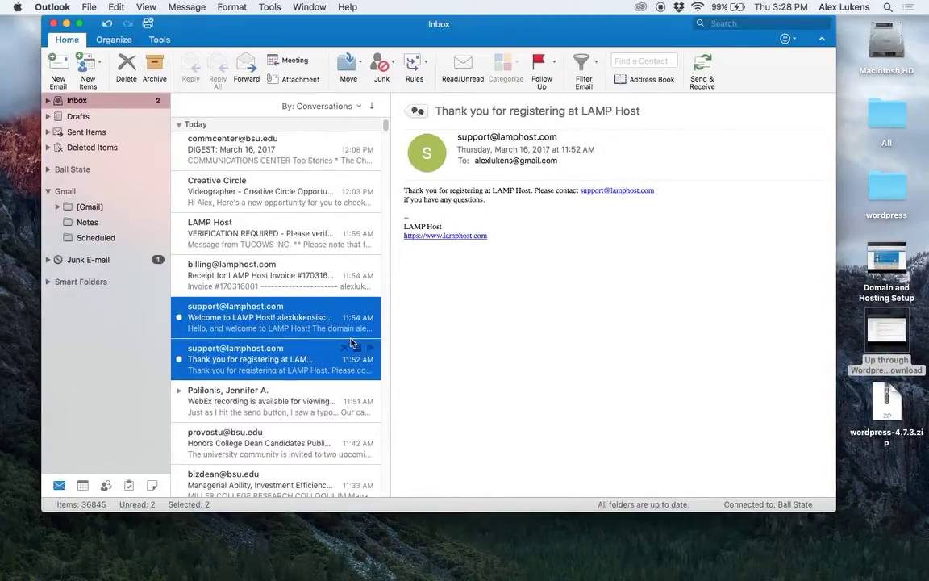
click(418, 347)
click(270, 371)
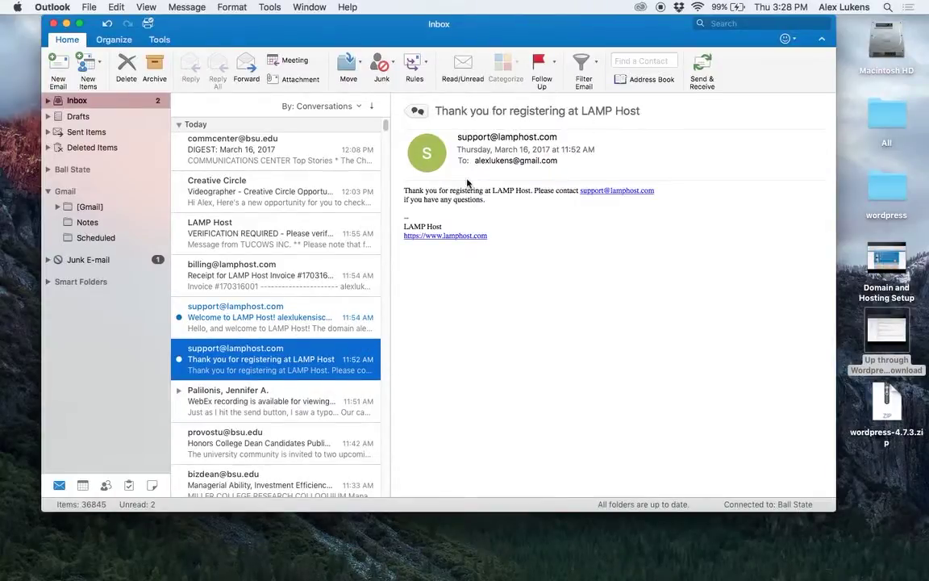
click(594, 192)
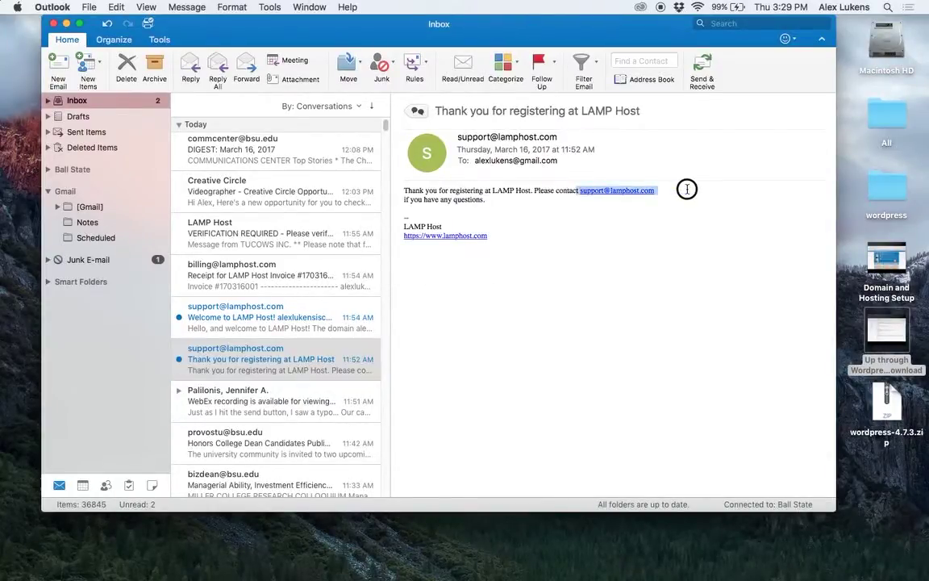
Step: Copy the MySQL database lines from the Welcome to LAMP Host message
click(278, 333)
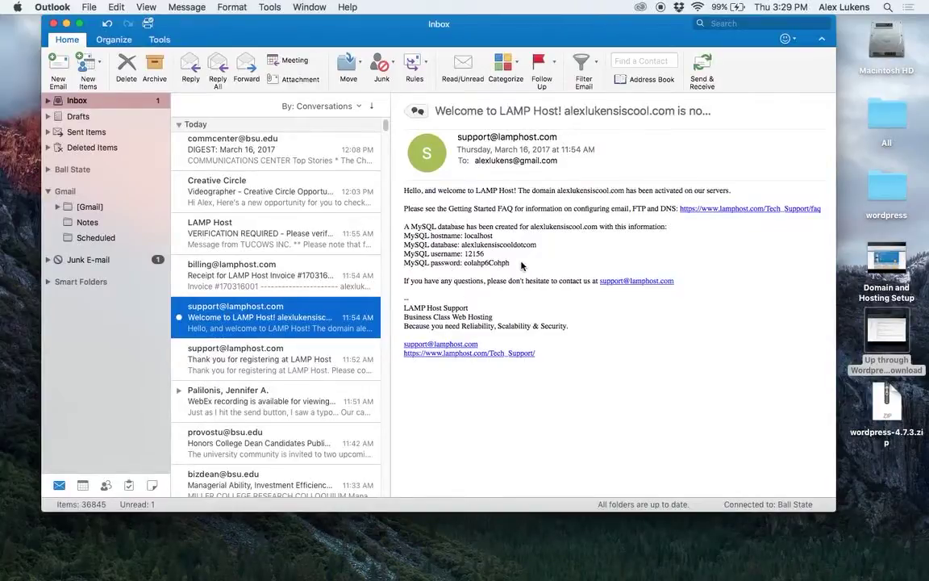
drag(520, 264, 394, 223)
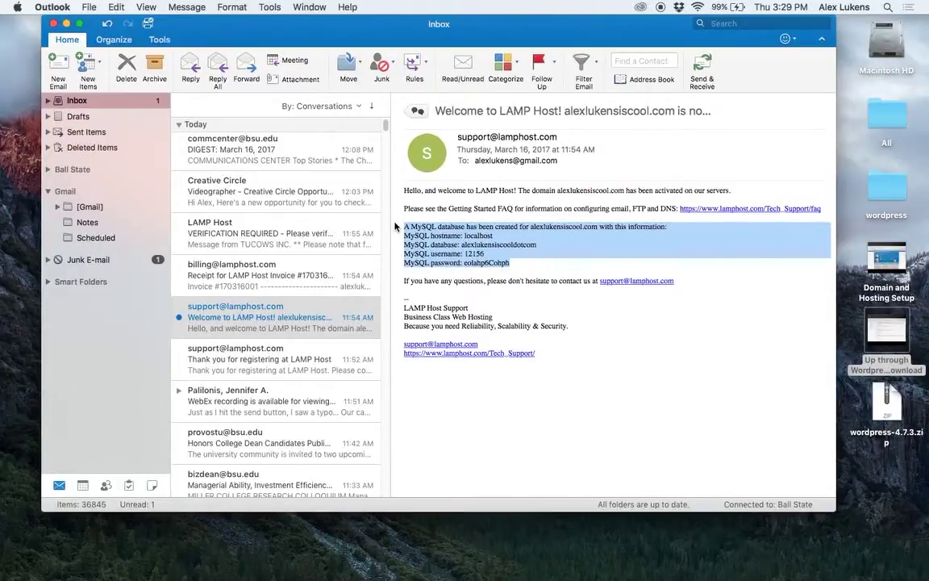
key(super+c)
Step: Paste the copied MySQL hostname, database, username and password into a new note in Notes
click(483, 559)
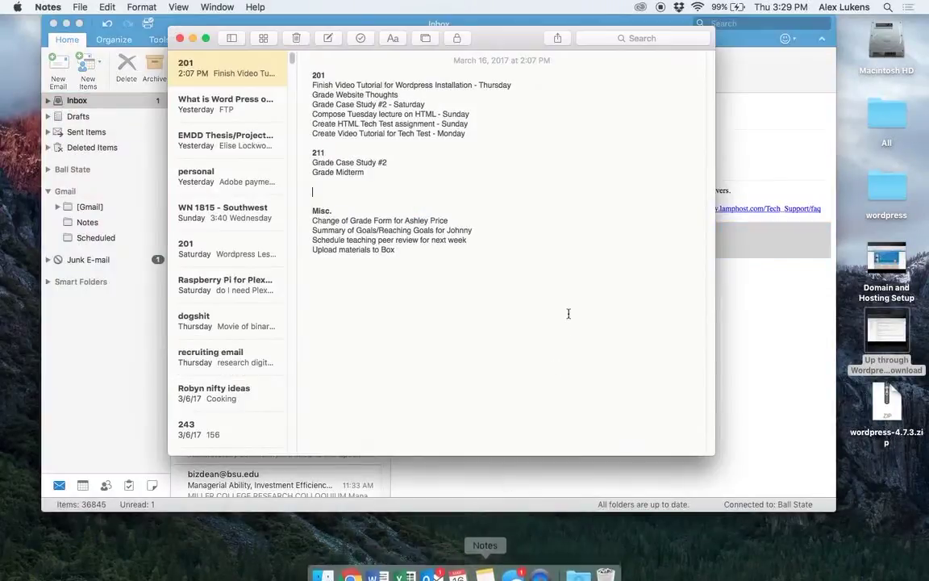
click(328, 38)
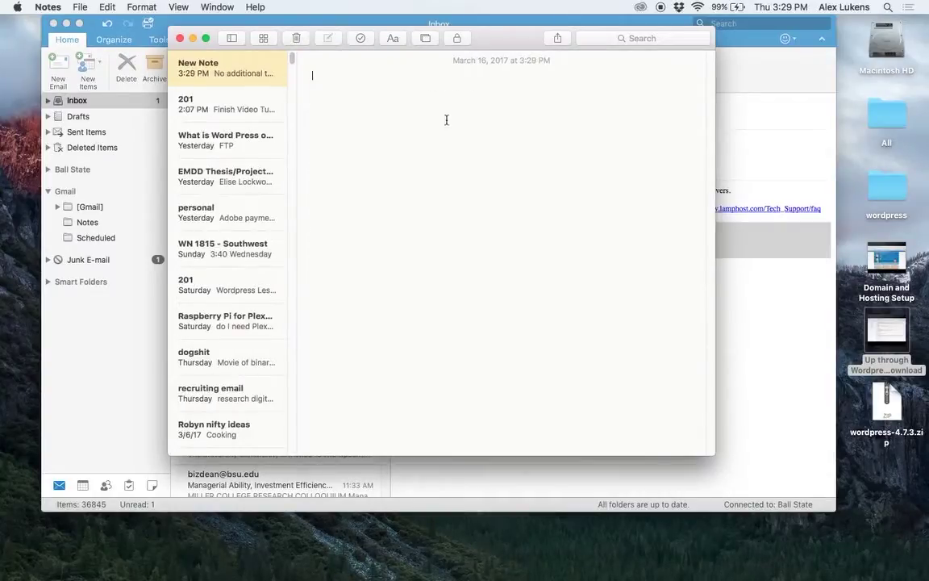
key(super+v)
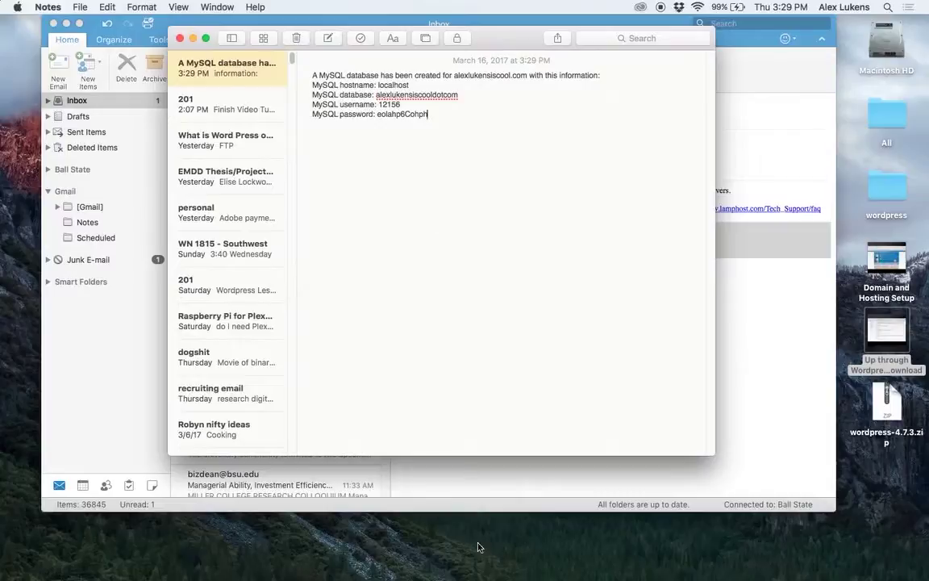
mouse_move(553, 575)
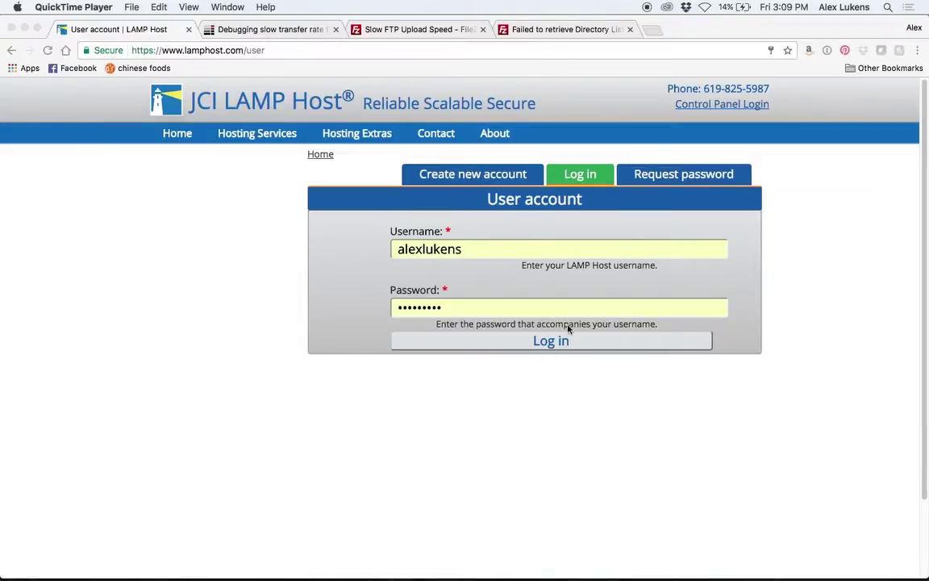
Step: Log in to LAMP Host and open the Site Manager for alexlukensiscool.com from Hosting Manager
click(560, 337)
click(538, 342)
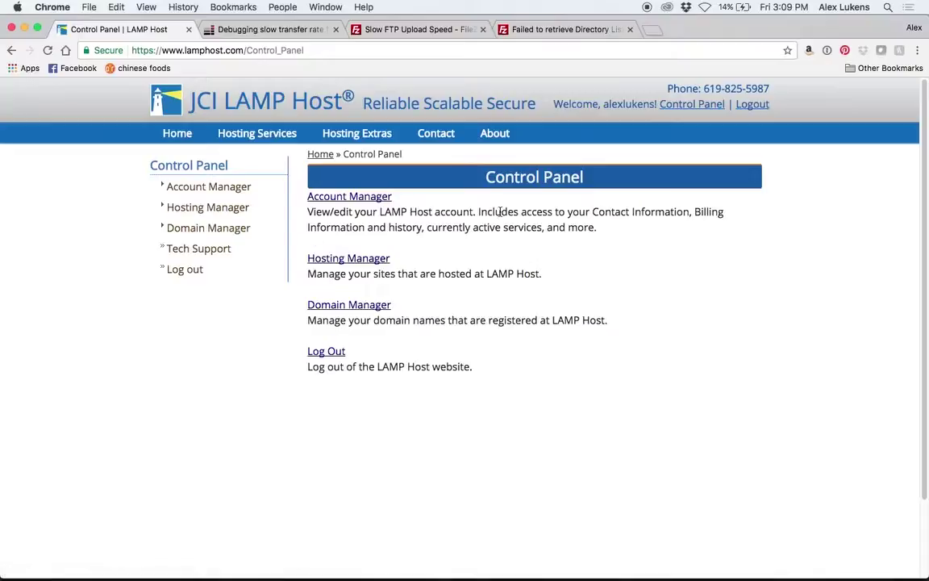
click(217, 210)
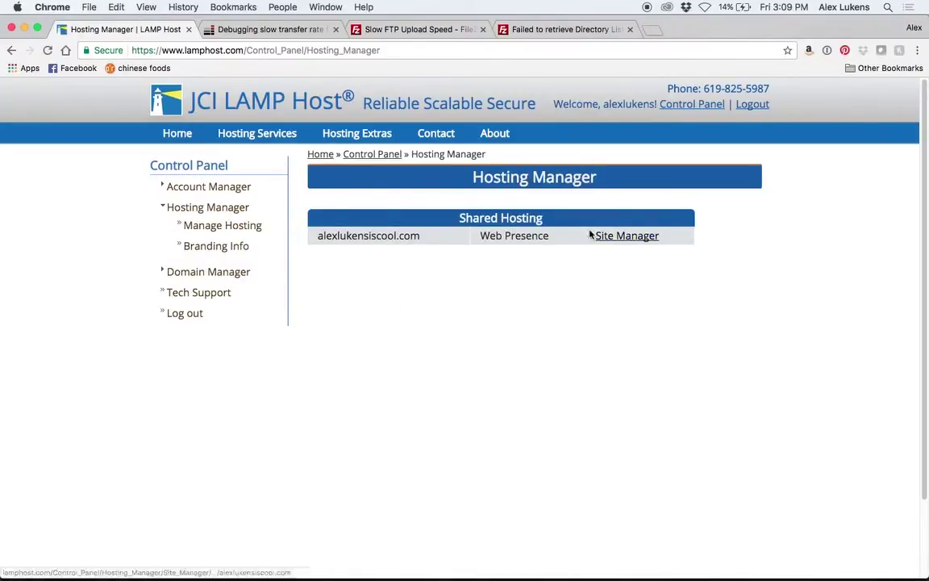
drag(318, 236, 413, 236)
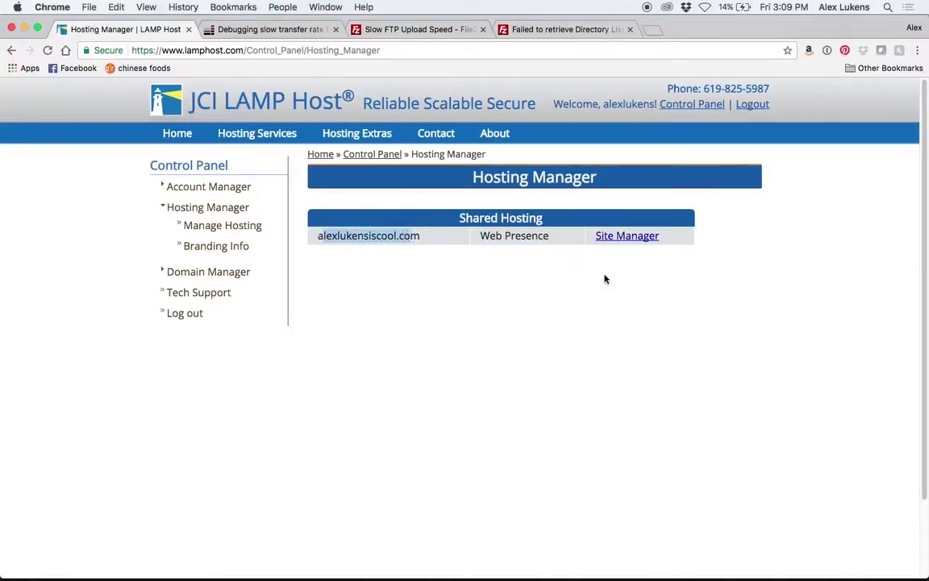
click(648, 268)
click(637, 241)
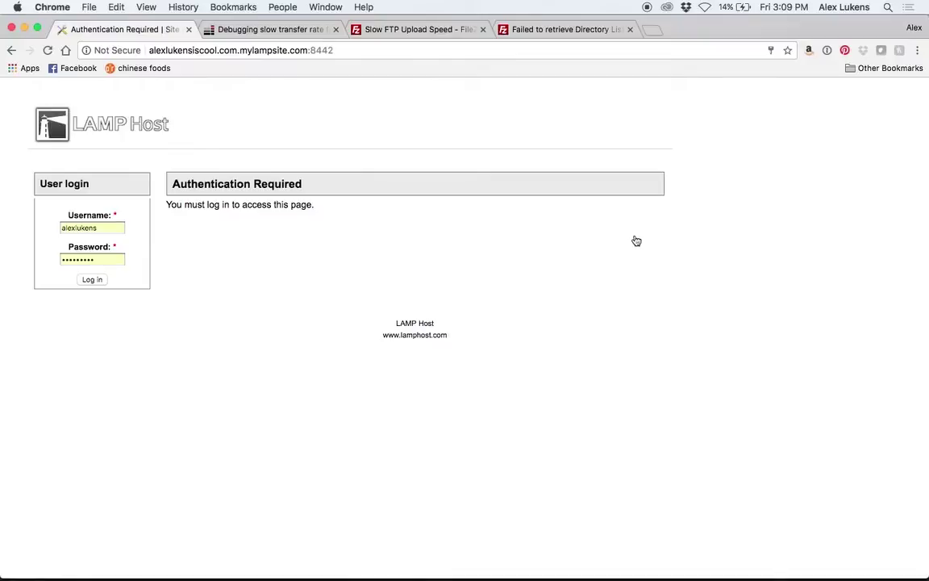
Step: Sign in to the Site Manager with the saved username and the account password
click(102, 228)
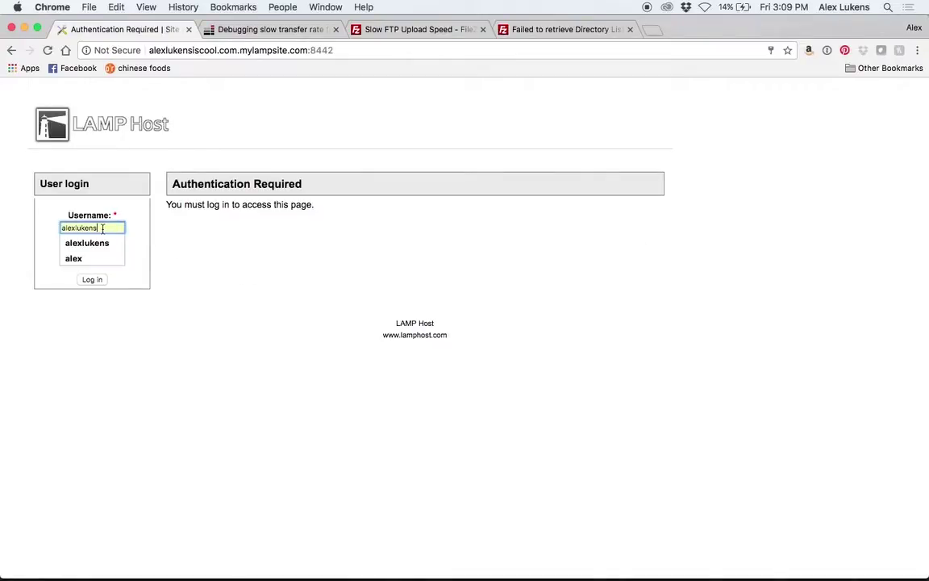
click(111, 245)
click(79, 259)
text(•)
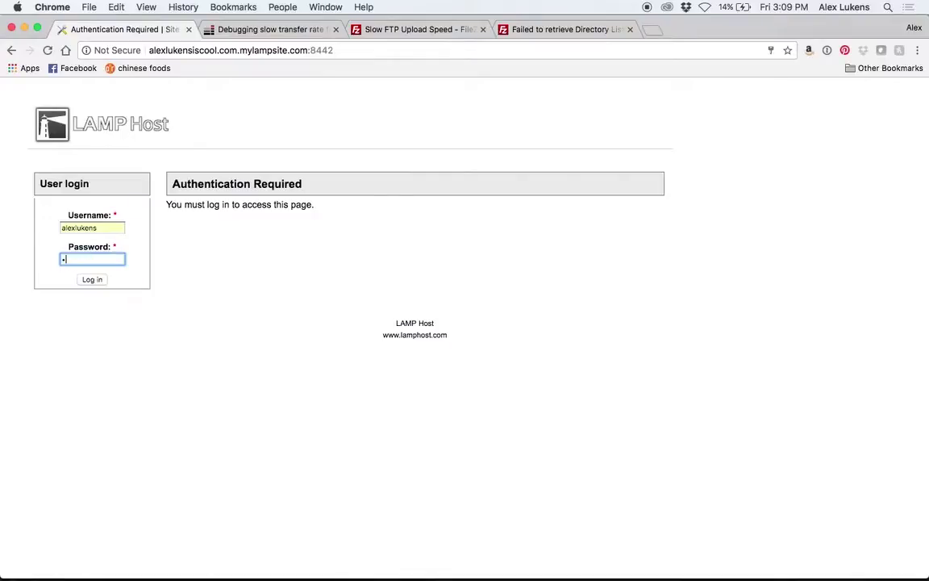
click(95, 279)
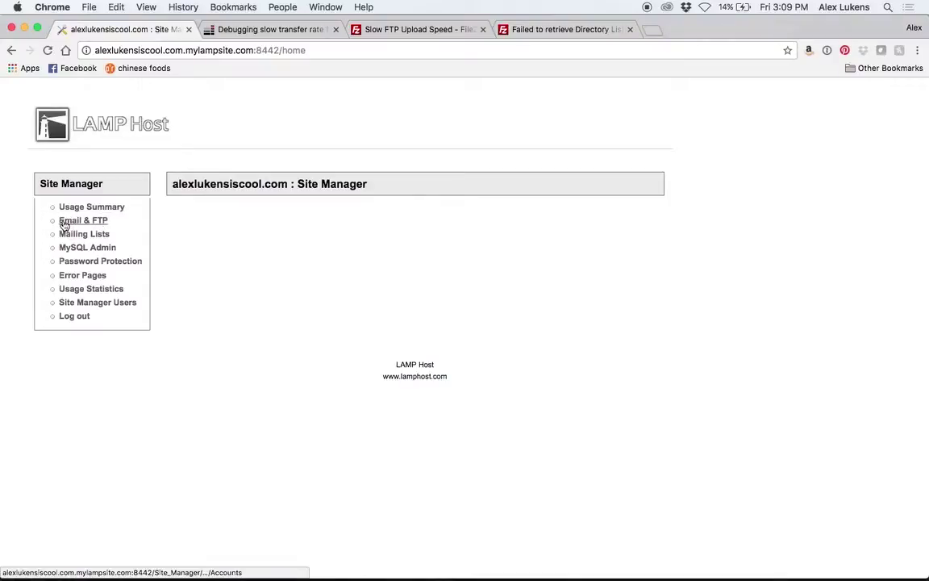
mouse_move(106, 221)
mouse_down()
mouse_move(53, 219)
mouse_move(110, 219)
mouse_up()
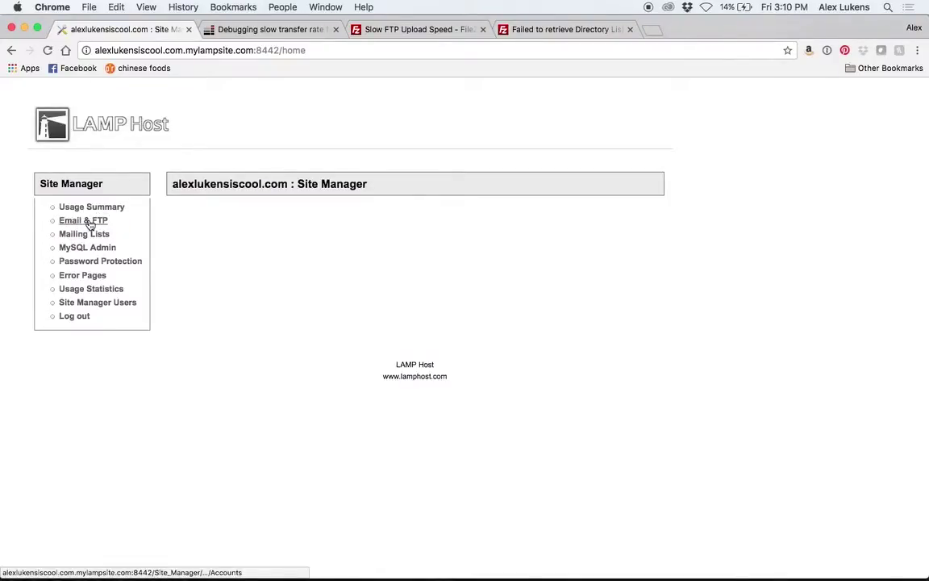
Step: Open the Email & FTP accounts page and look over the new account form and its sample address
click(81, 221)
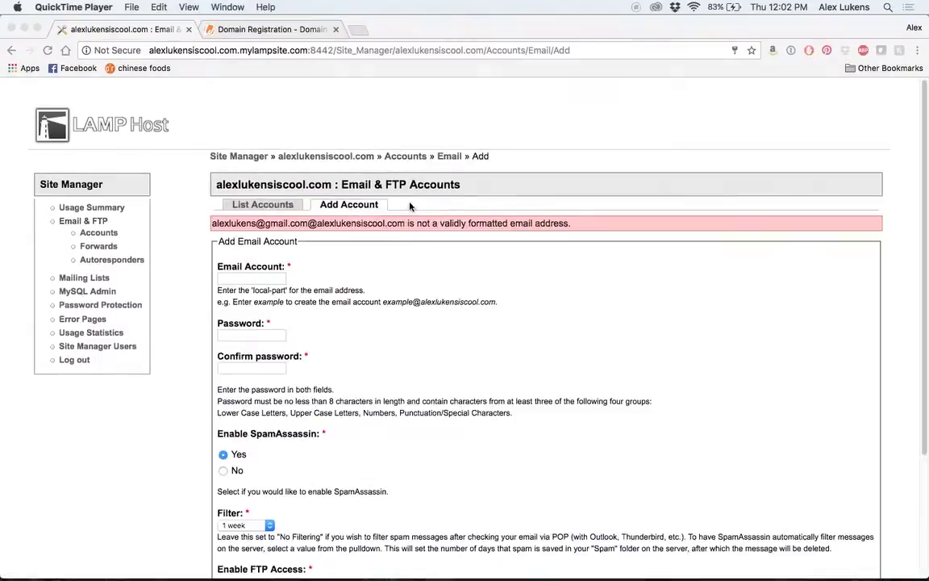
scroll(409, 206, down, 3)
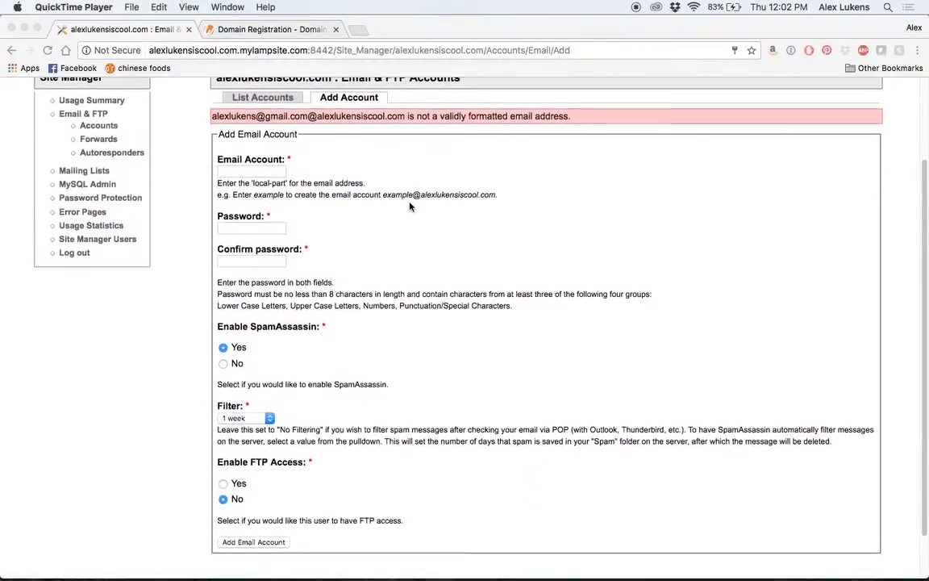
click(254, 171)
drag(206, 155, 285, 161)
click(258, 171)
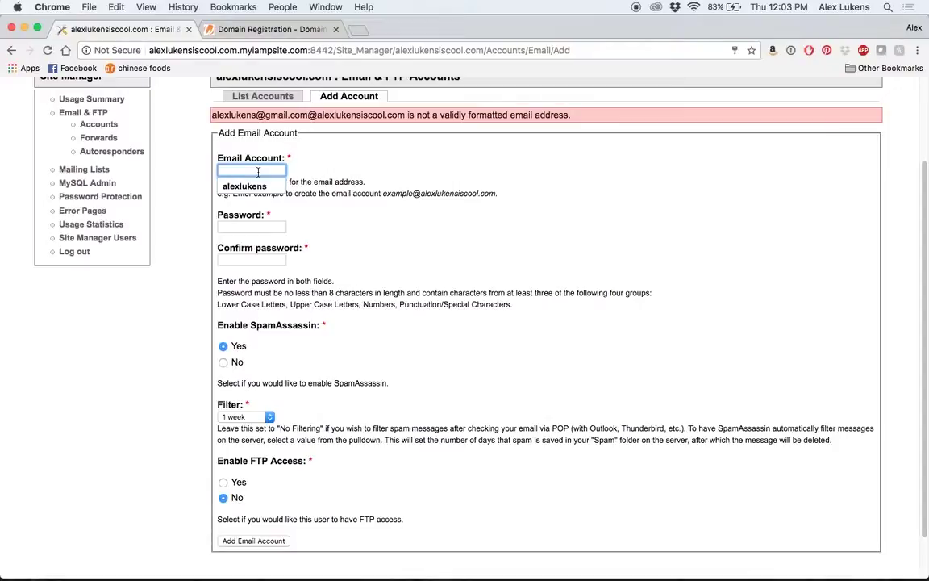
key(Tab)
click(269, 194)
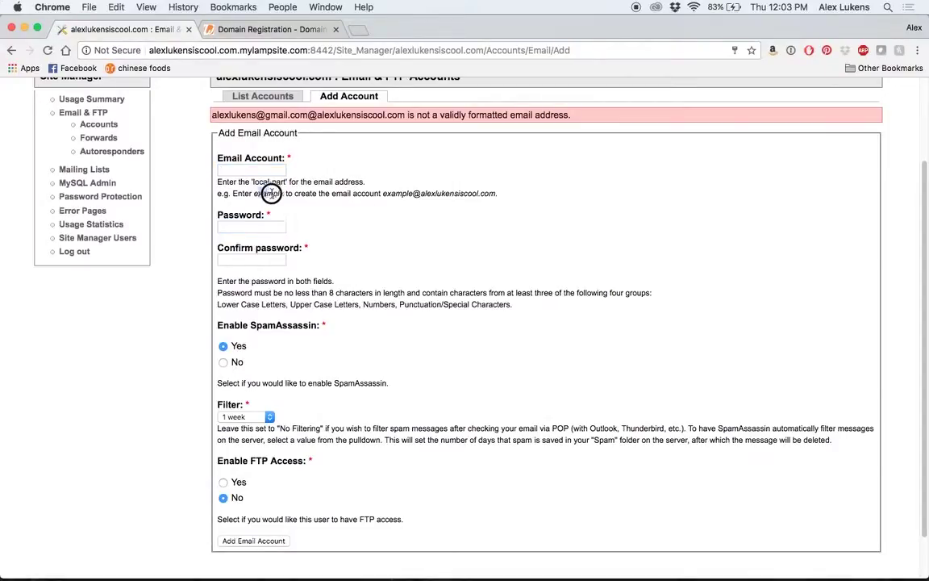
double_click(257, 193)
drag(254, 194, 498, 197)
click(433, 195)
drag(420, 194, 480, 194)
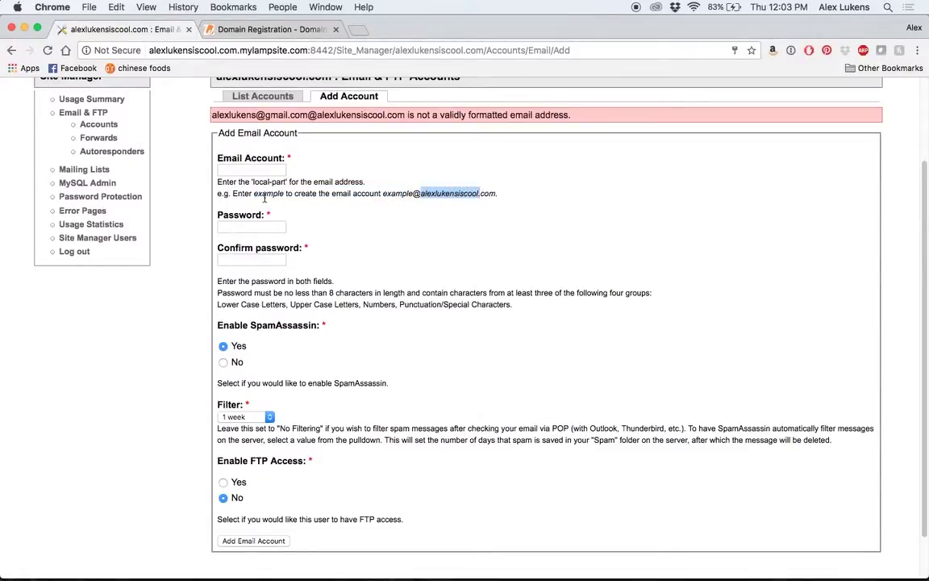
Step: Enter 'alex' as the email account name, then set and confirm its password
click(251, 170)
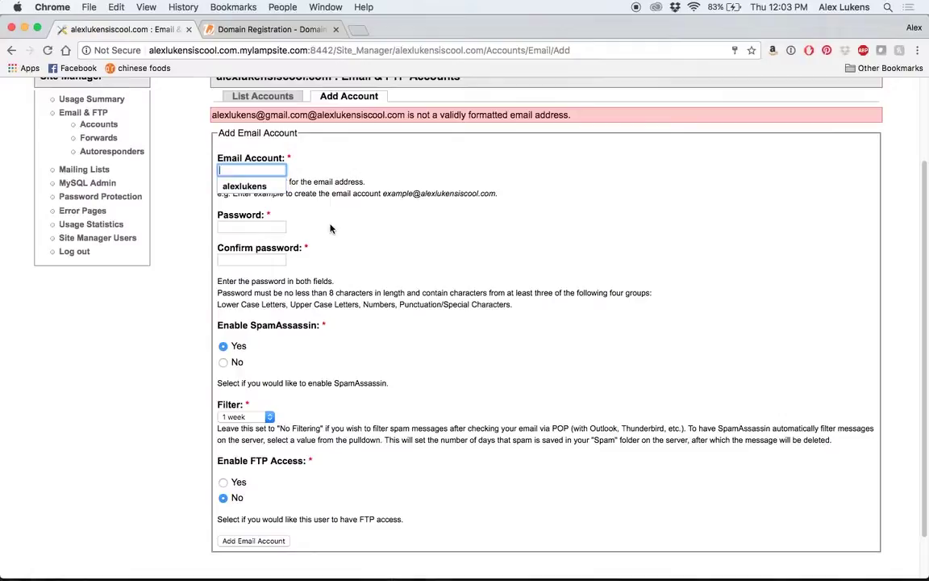
key(Tab)
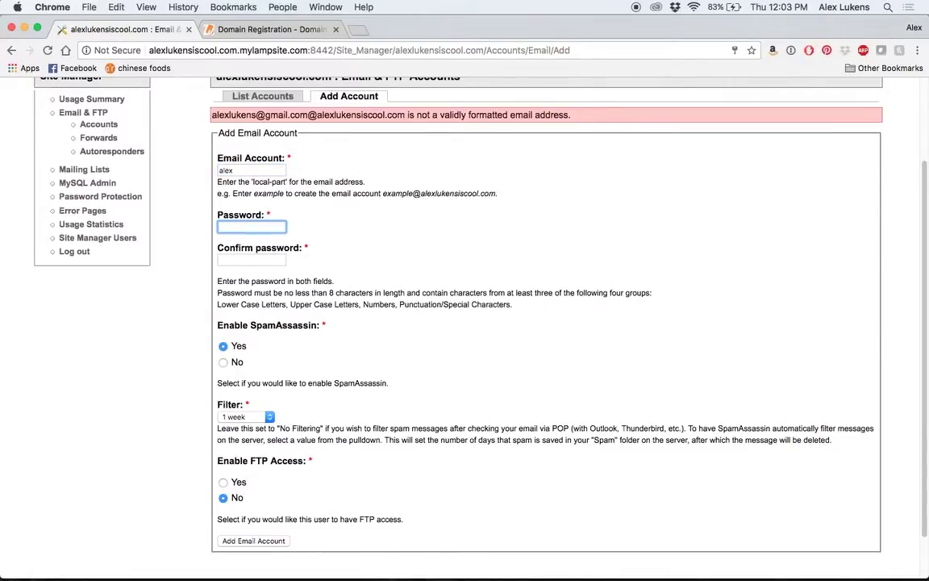
key(Tab)
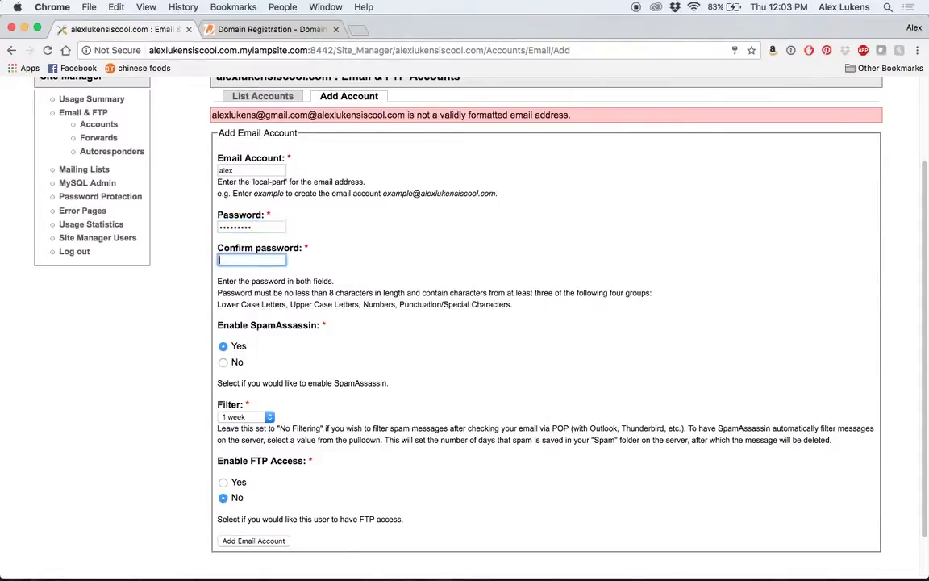
click(296, 360)
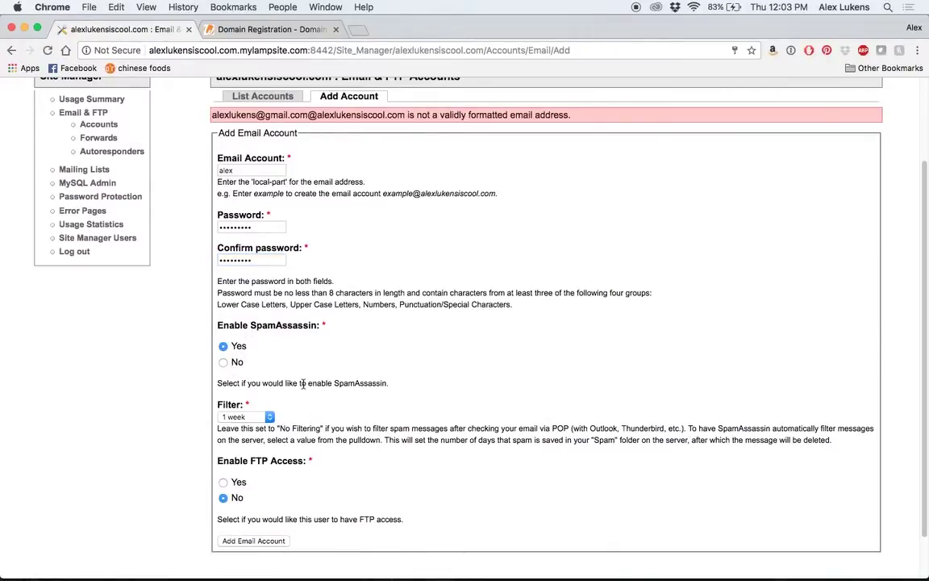
Step: Enable FTP access for the account and add it
scroll(271, 337, down, 2)
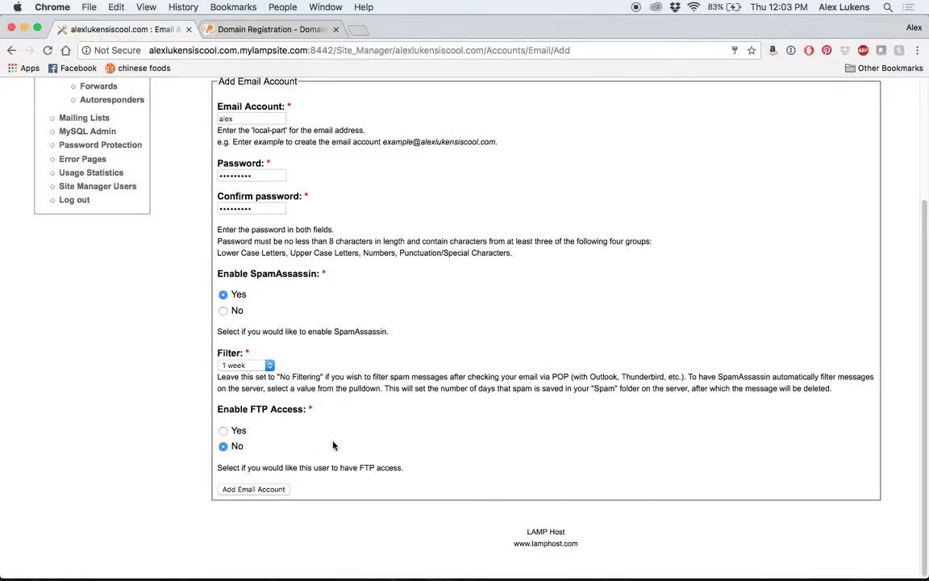
click(218, 411)
drag(219, 411, 315, 416)
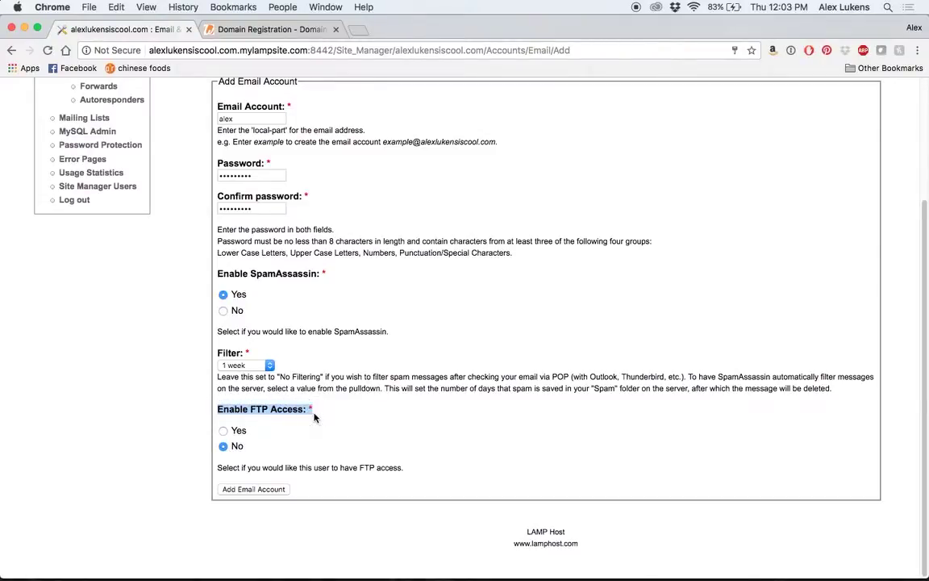
click(224, 431)
click(335, 490)
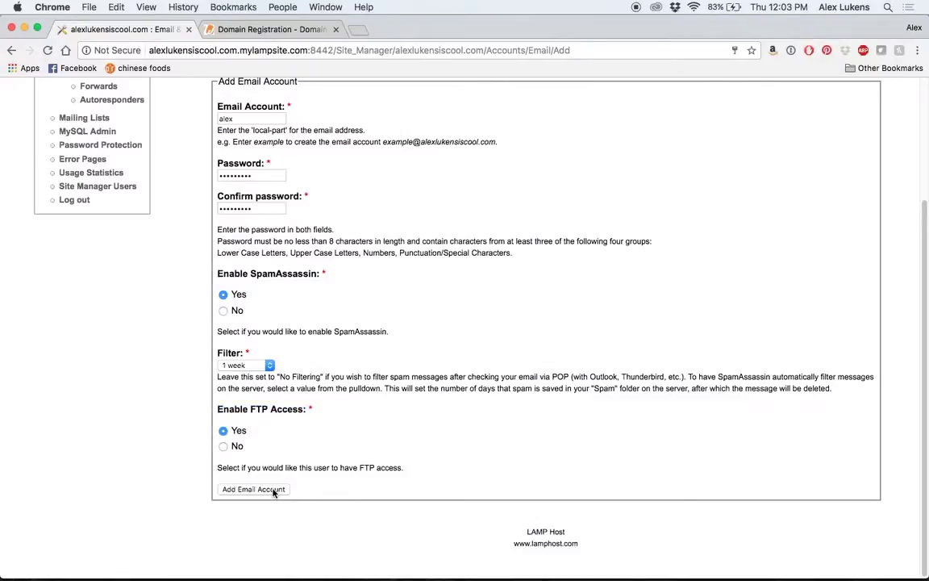
click(274, 491)
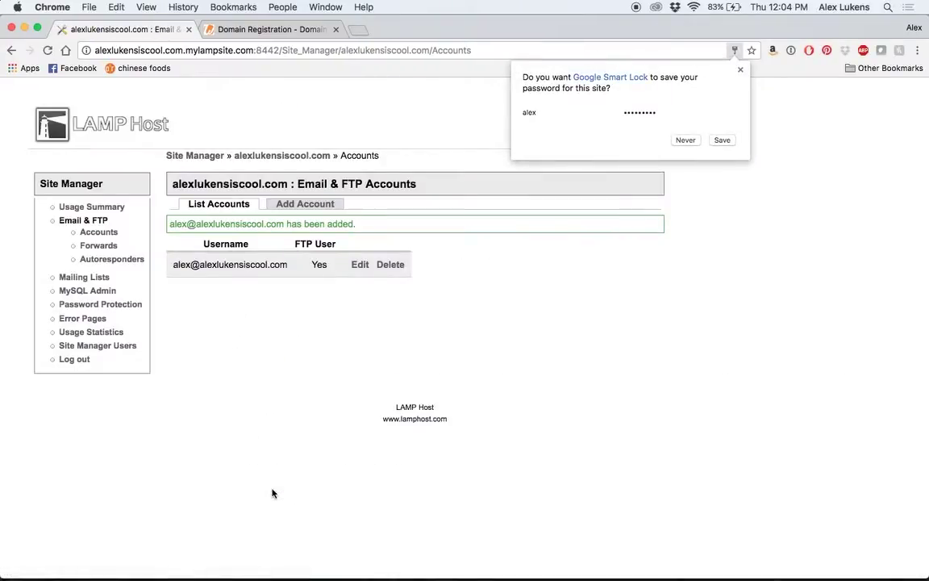
Step: Save the new account's password in Chrome and select the account-added confirmation
click(720, 138)
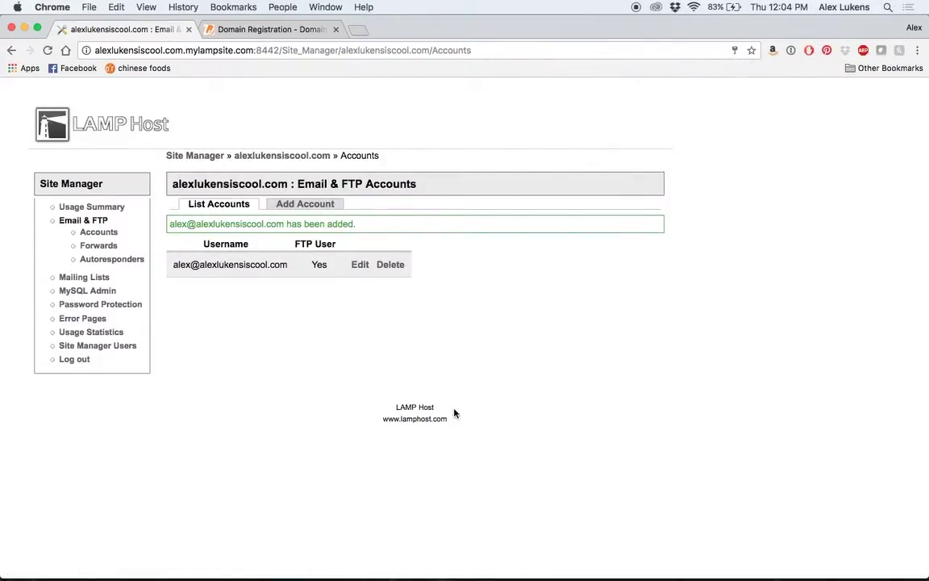
drag(374, 225, 161, 220)
mouse_move(564, 565)
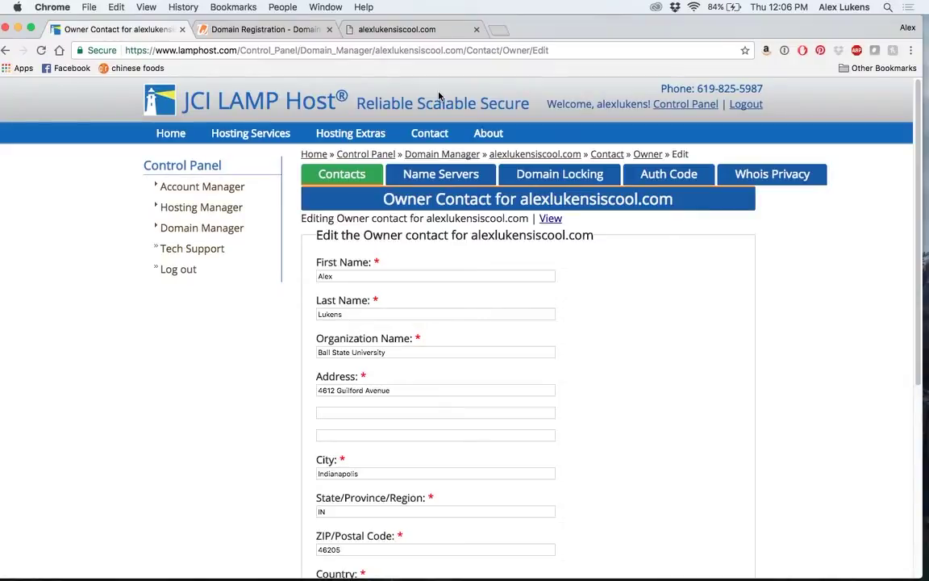
Step: View the plain alexlukensiscool.com placeholder page in its tab, then select the address bar
click(385, 29)
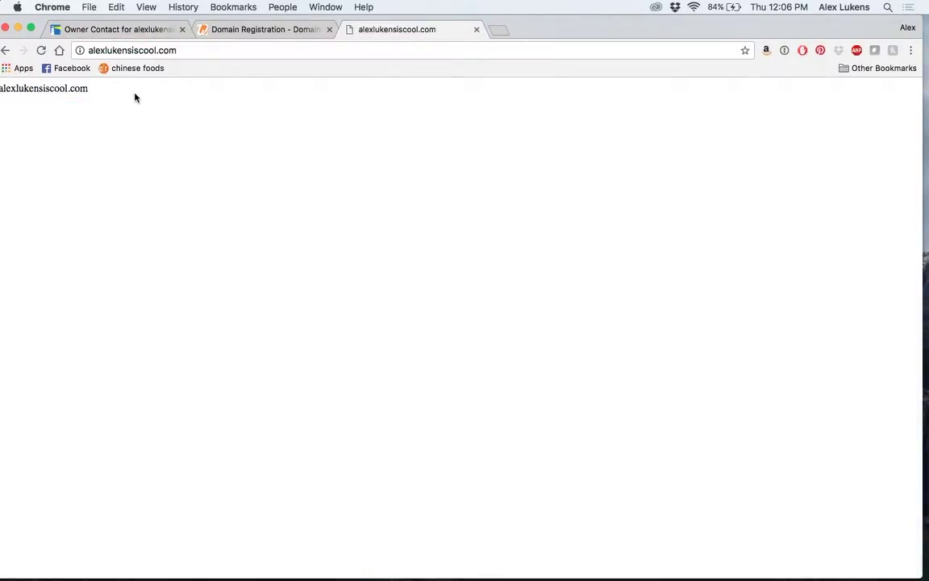
drag(591, 33, 601, 33)
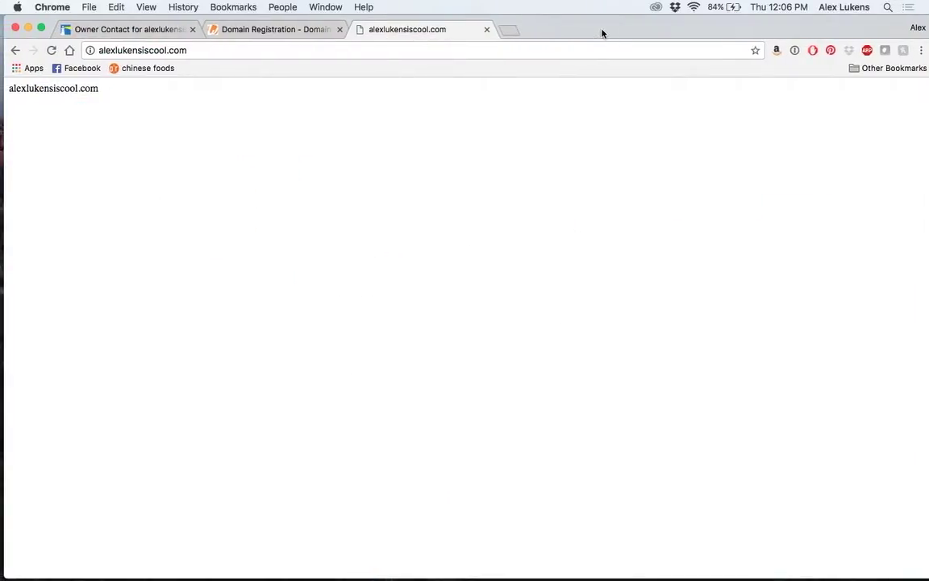
drag(118, 86, 10, 87)
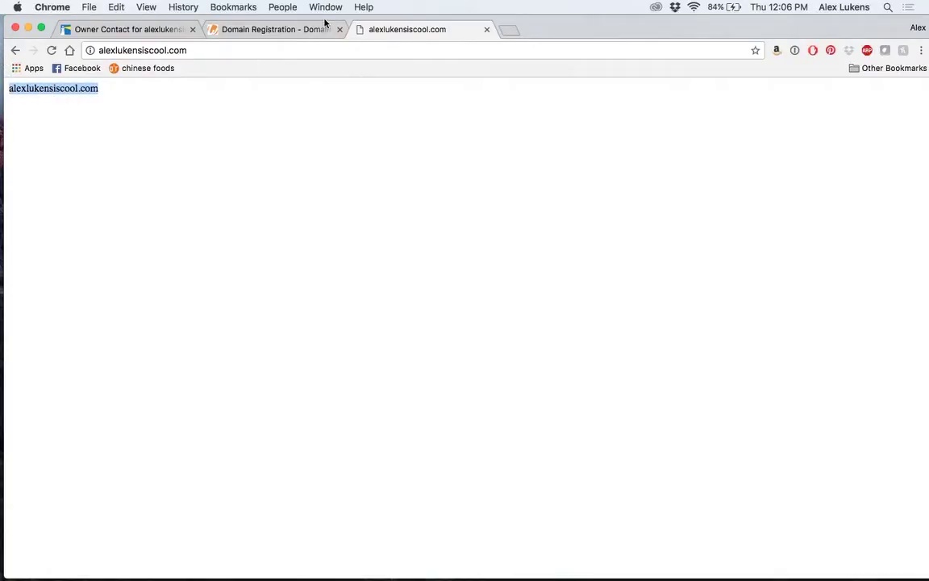
click(307, 51)
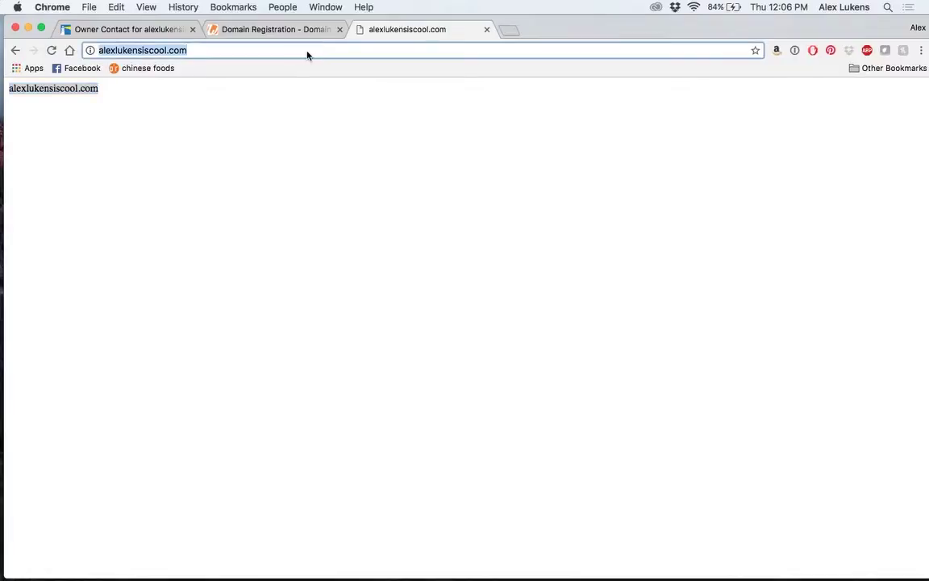
Step: Load wordpress.org and download the wordpress-4.7.3.zip package (8.3 MB)
text(word)
key(Return)
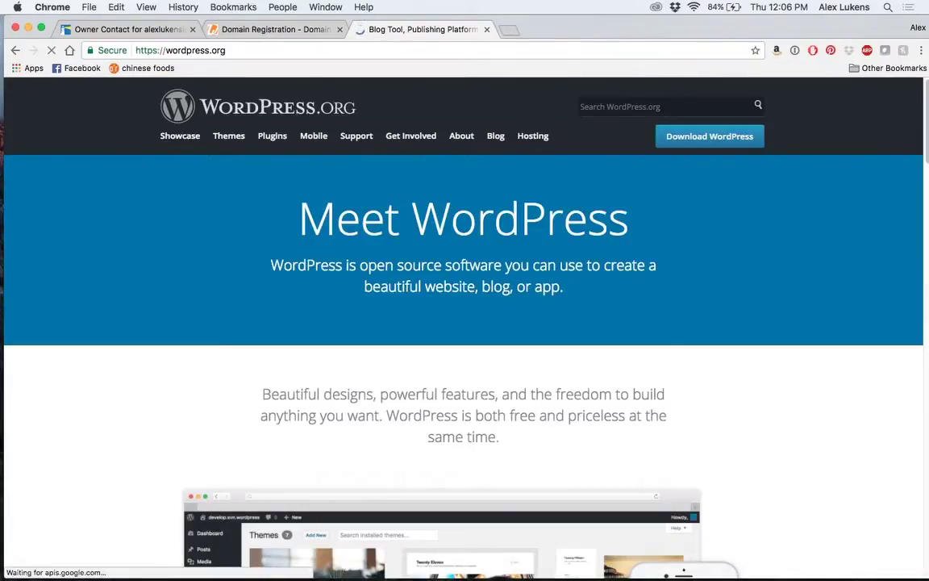
click(745, 144)
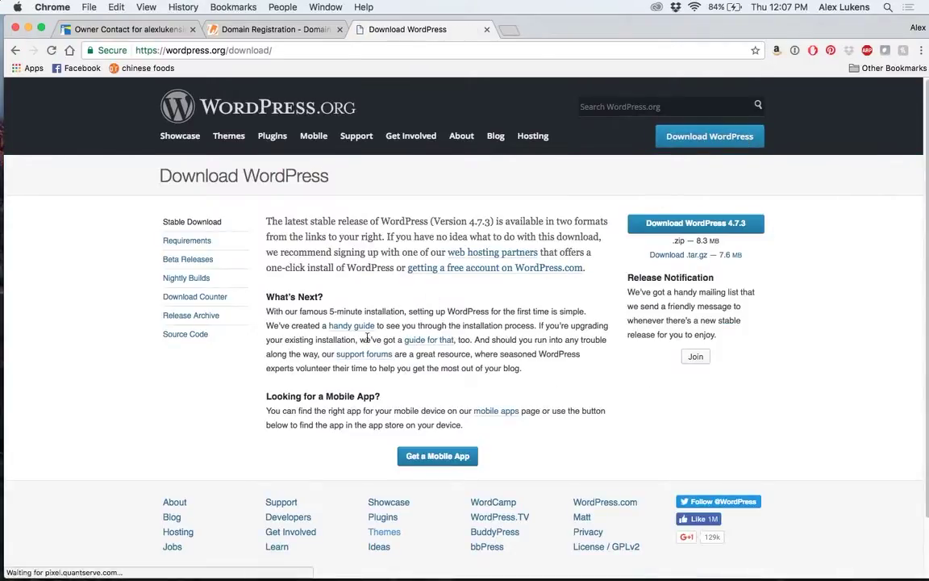
click(693, 228)
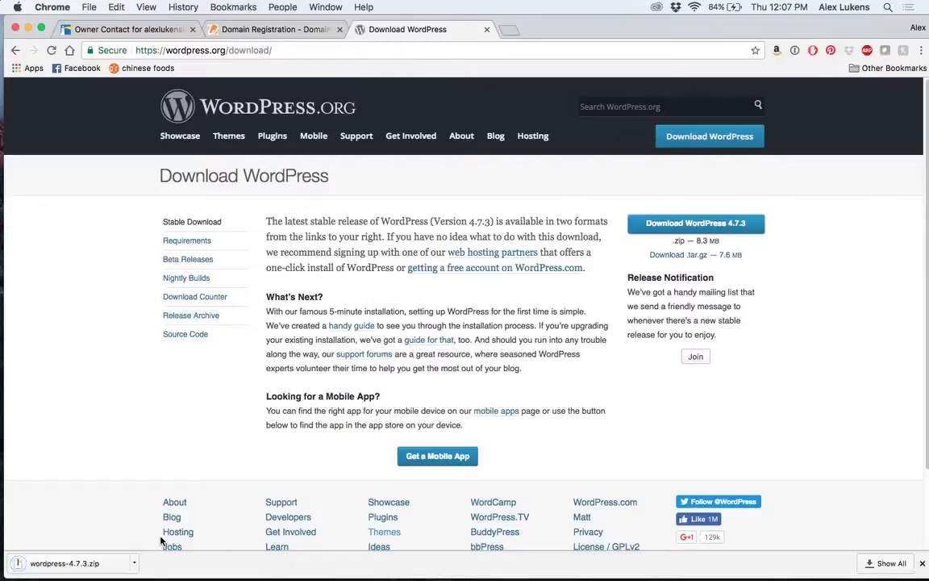
mouse_move(532, 574)
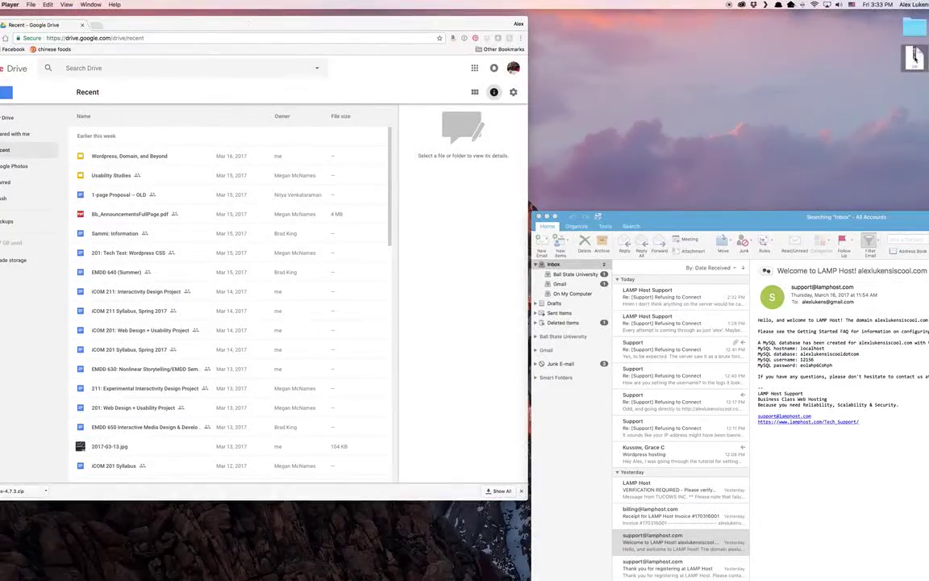
Step: Extract the WordPress zip, open the wordpress folder, and rename wp-config-sample.php to wp-config.php
double_click(915, 61)
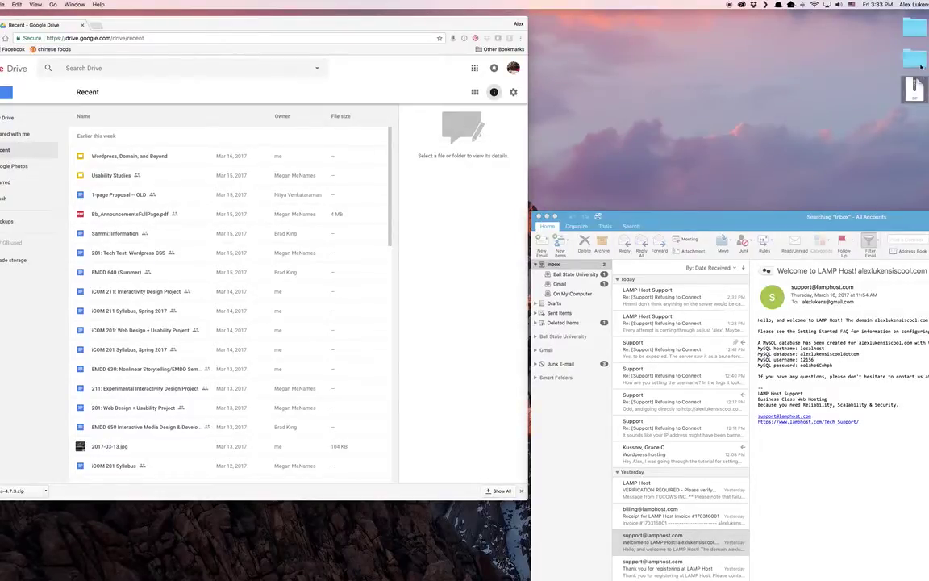
double_click(918, 62)
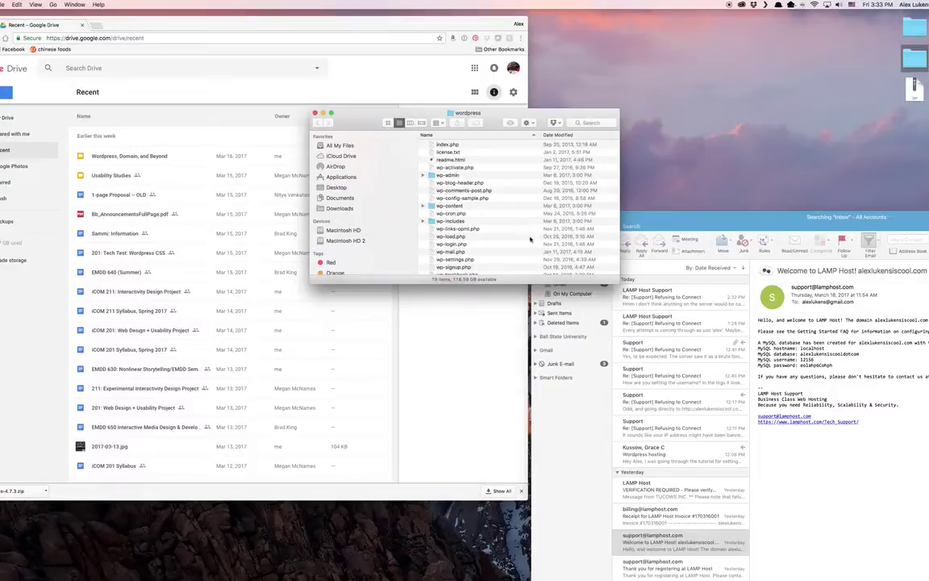
drag(620, 280, 697, 349)
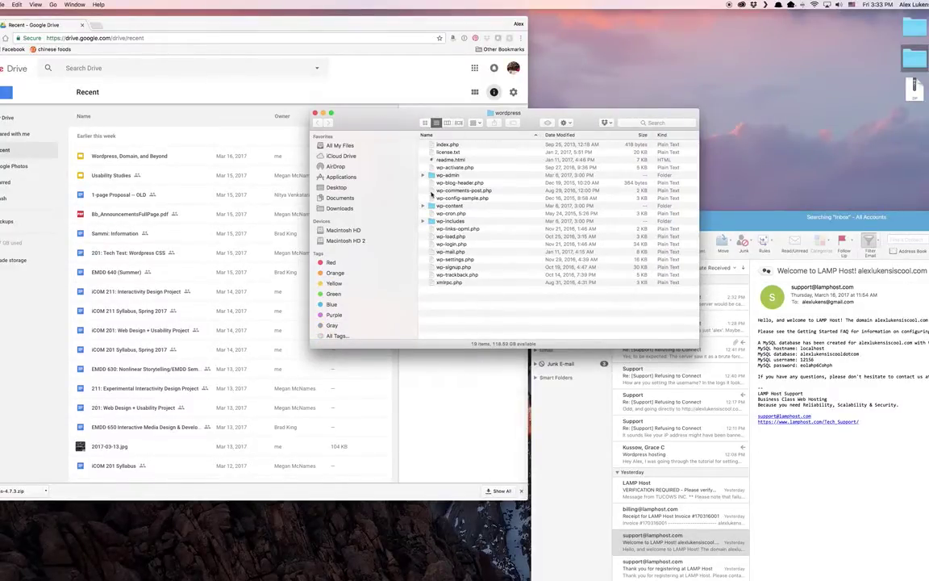
click(465, 198)
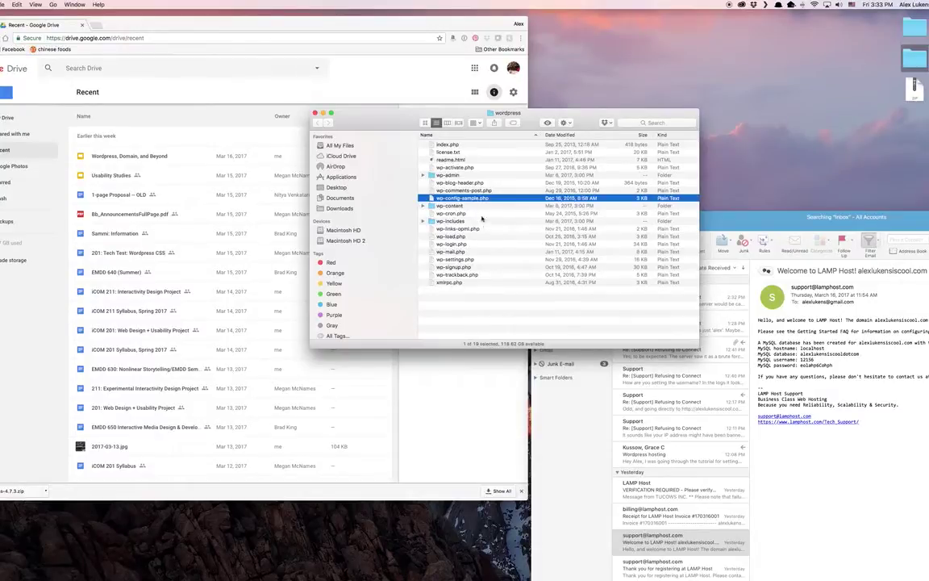
click(476, 198)
key(BackSpace)
key(BackSpace)
key(BackSpace)
key(BackSpace)
key(BackSpace)
key(BackSpace)
key(BackSpace)
key(Return)
Step: Open wp-config.php in TextEdit beside the welcome email and locate the database placeholders
right_click(460, 204)
mouse_move(516, 211)
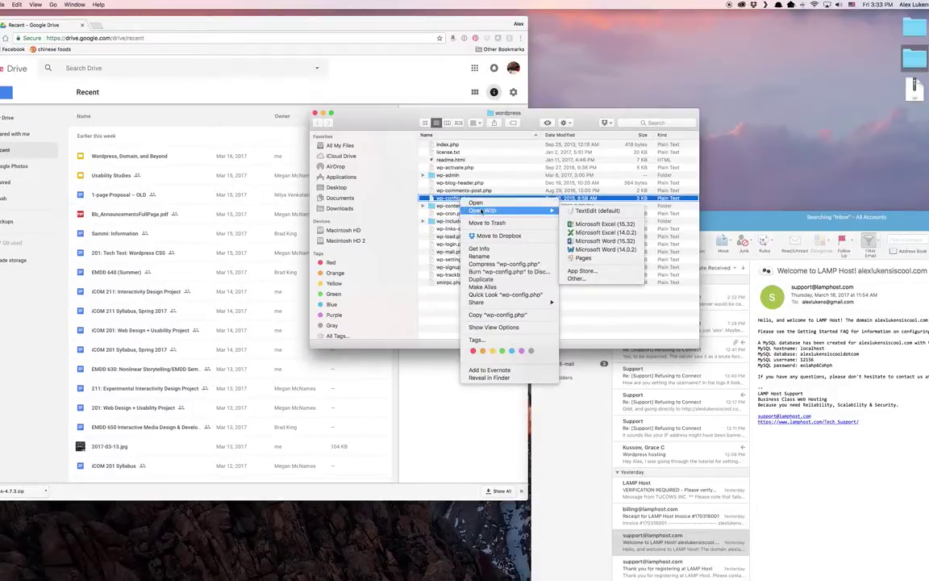
click(592, 211)
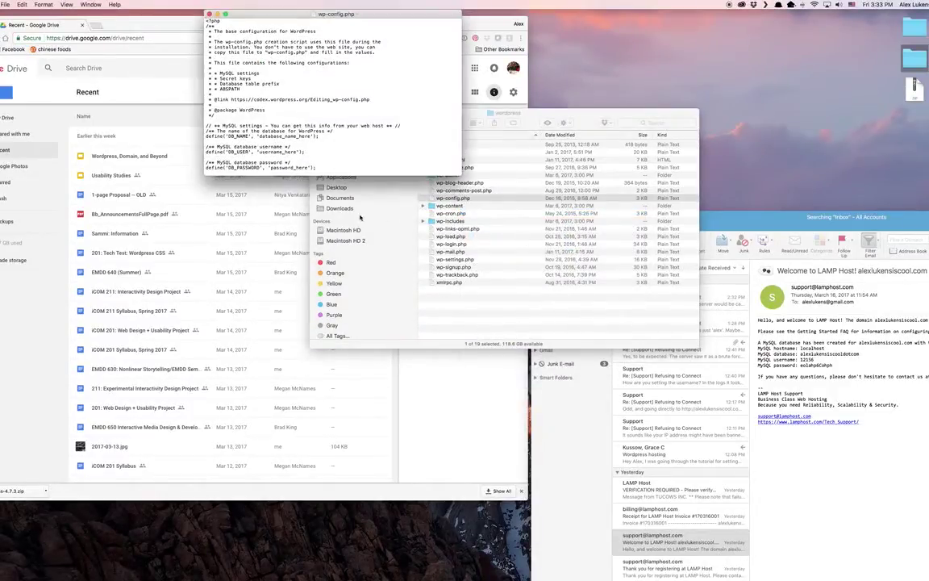
drag(371, 175, 369, 210)
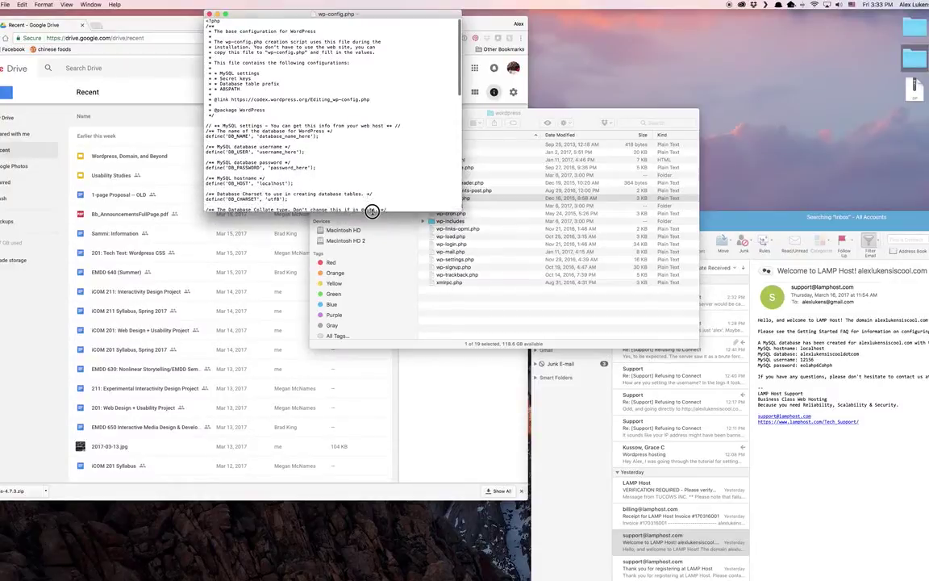
scroll(373, 180, down, 3)
scroll(374, 180, down, 3)
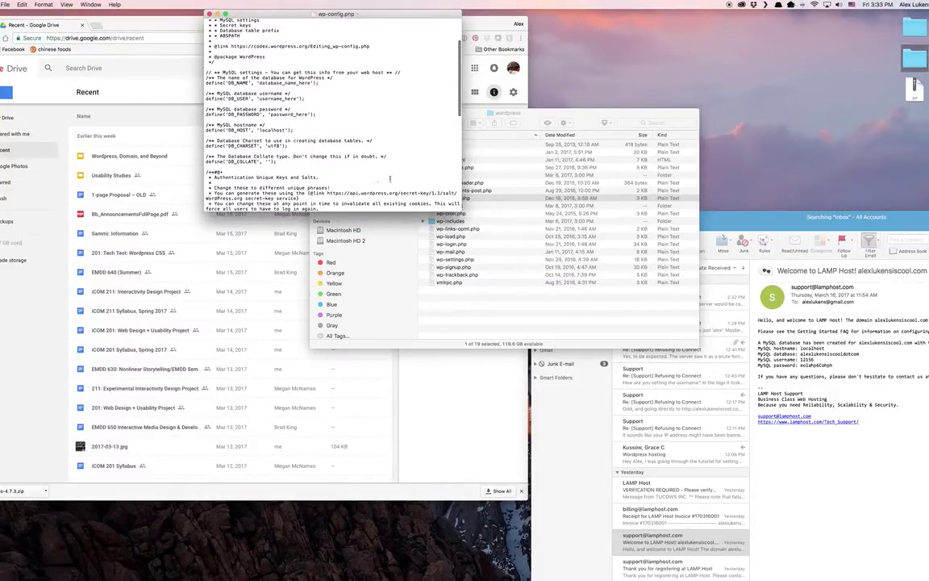
drag(529, 116, 754, 22)
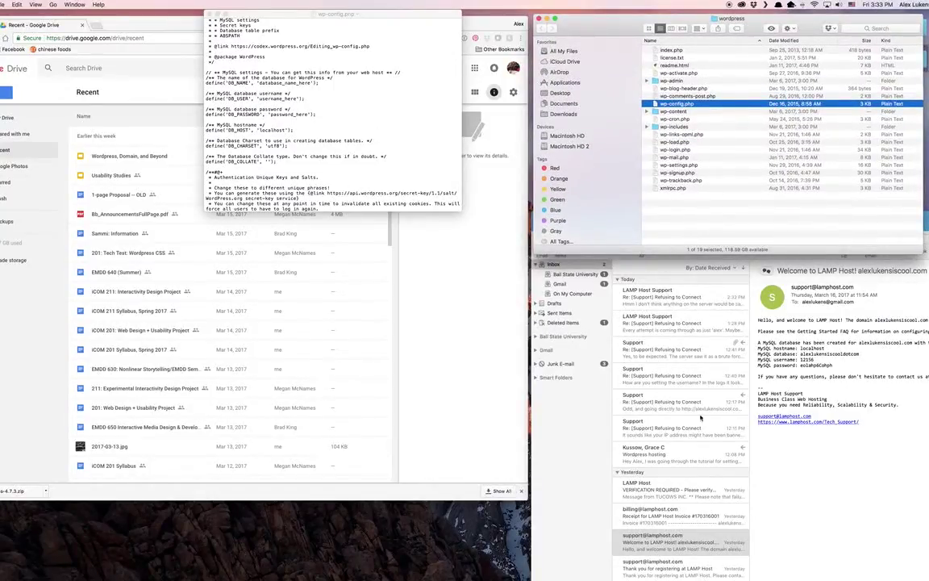
click(750, 333)
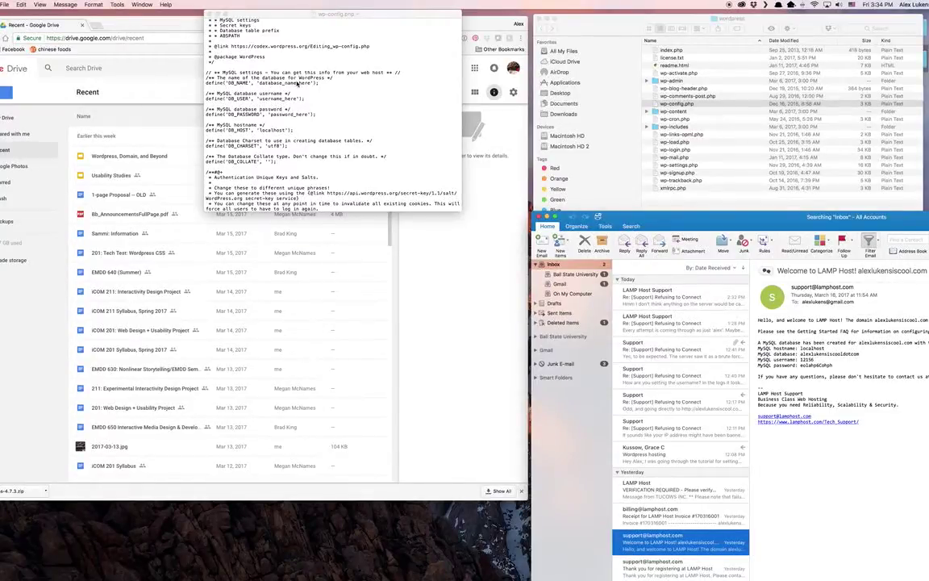
click(264, 83)
drag(264, 83, 291, 119)
click(278, 84)
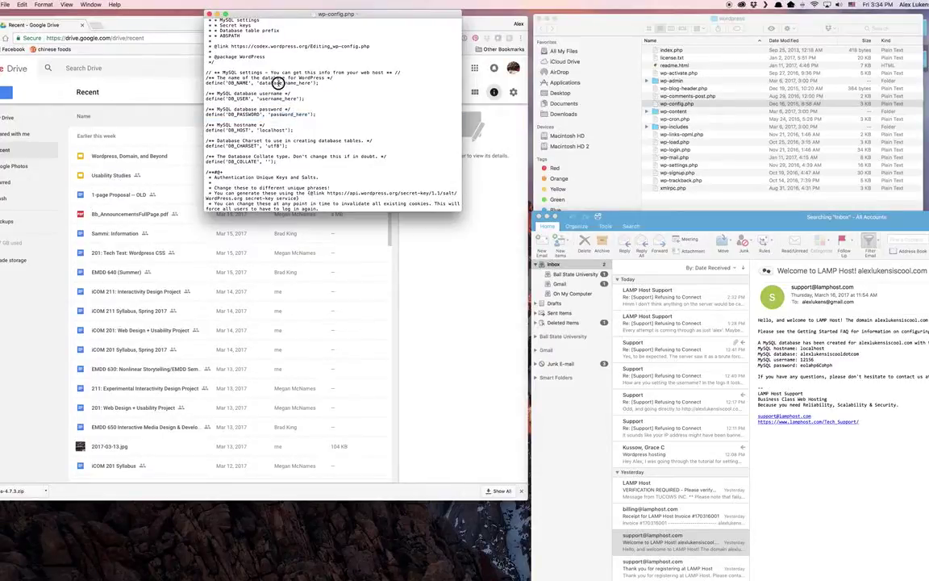
Step: Replace database_name_here and username_here with the MySQL database name and username from the email
click(857, 350)
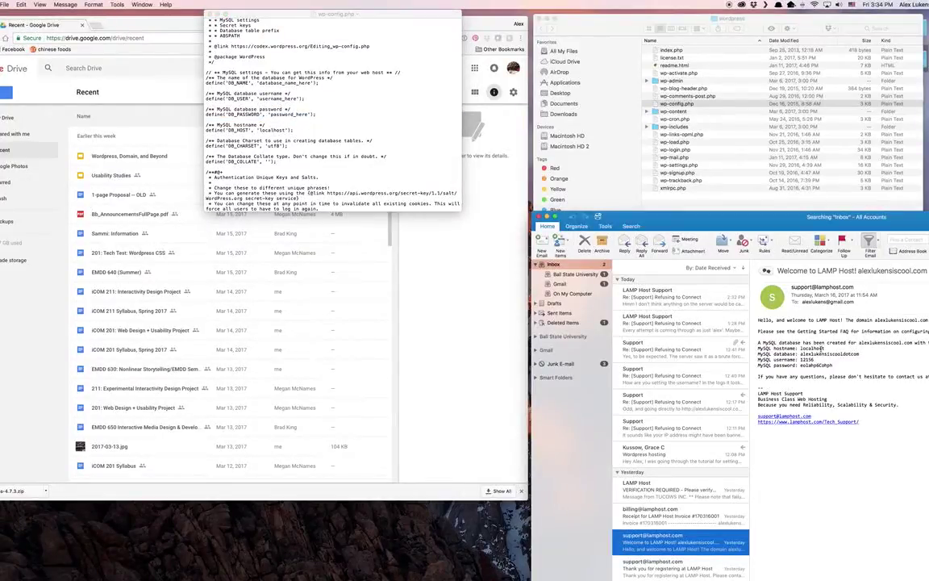
drag(800, 354, 860, 355)
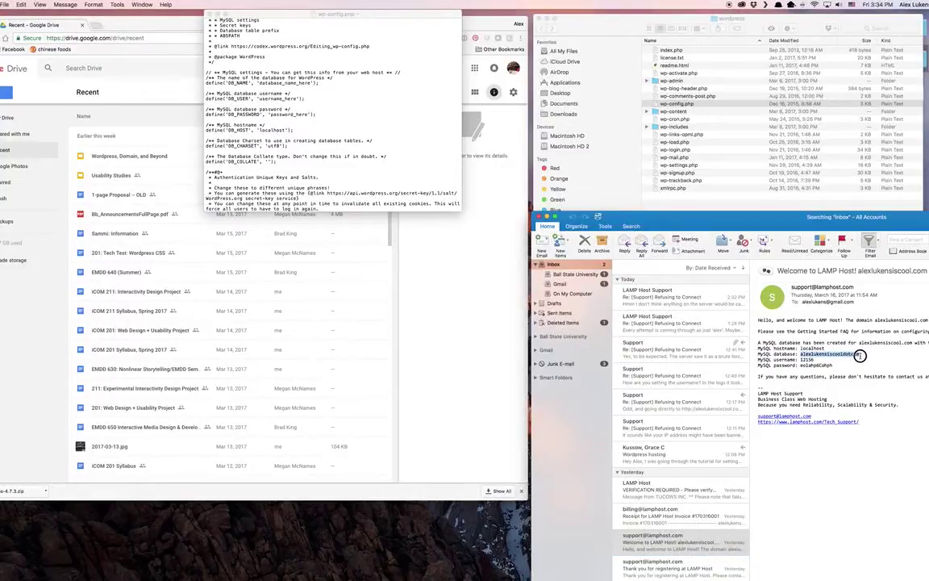
key(super+c)
click(269, 83)
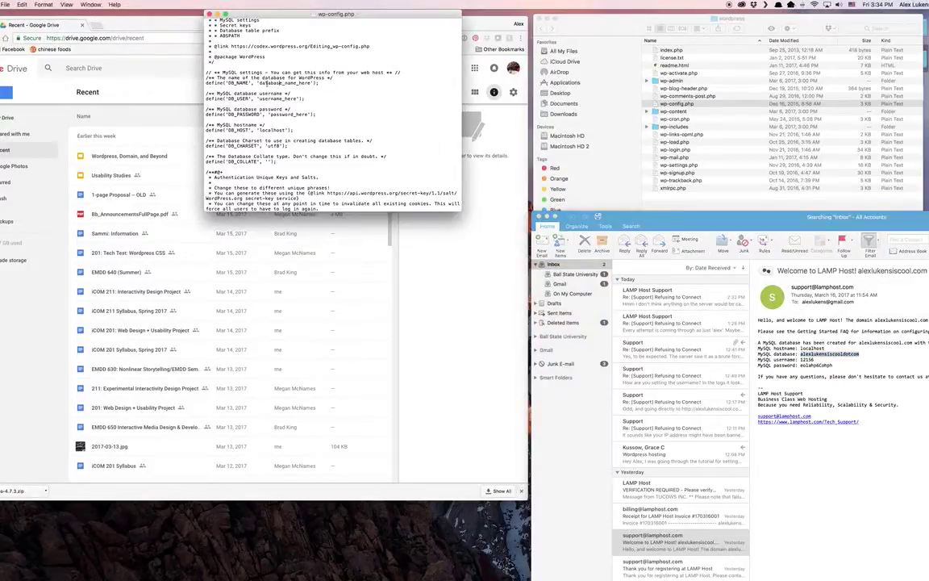
drag(259, 83, 309, 83)
key(super+v)
click(812, 359)
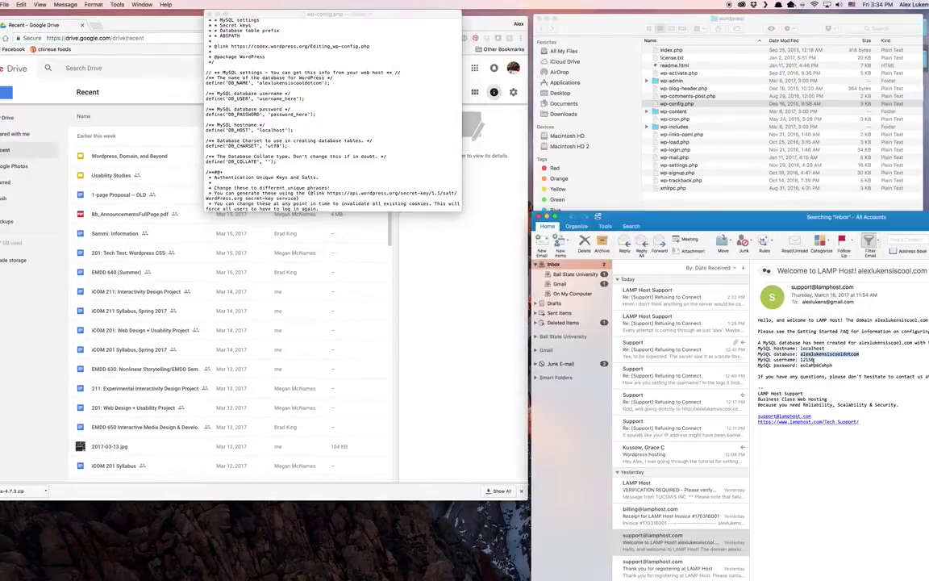
double_click(806, 360)
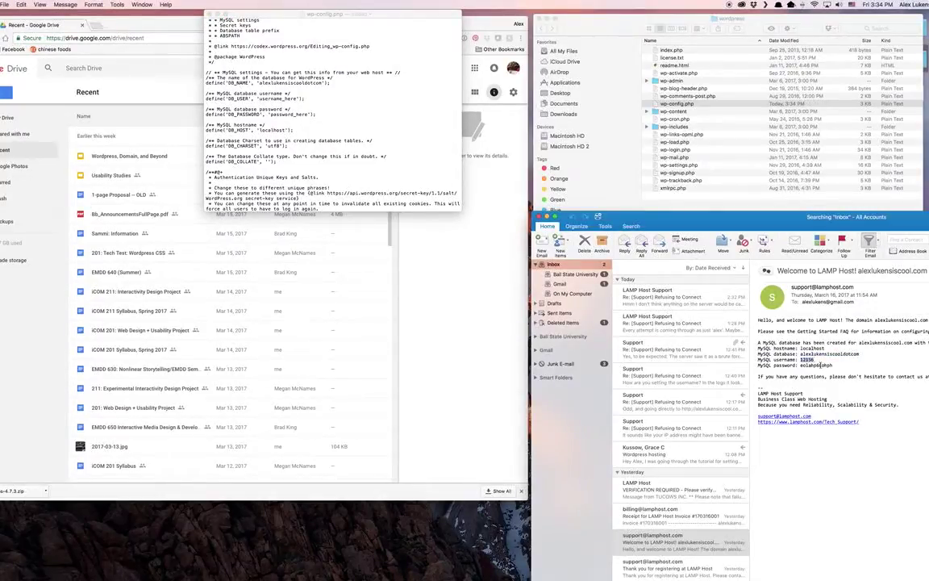
click(286, 107)
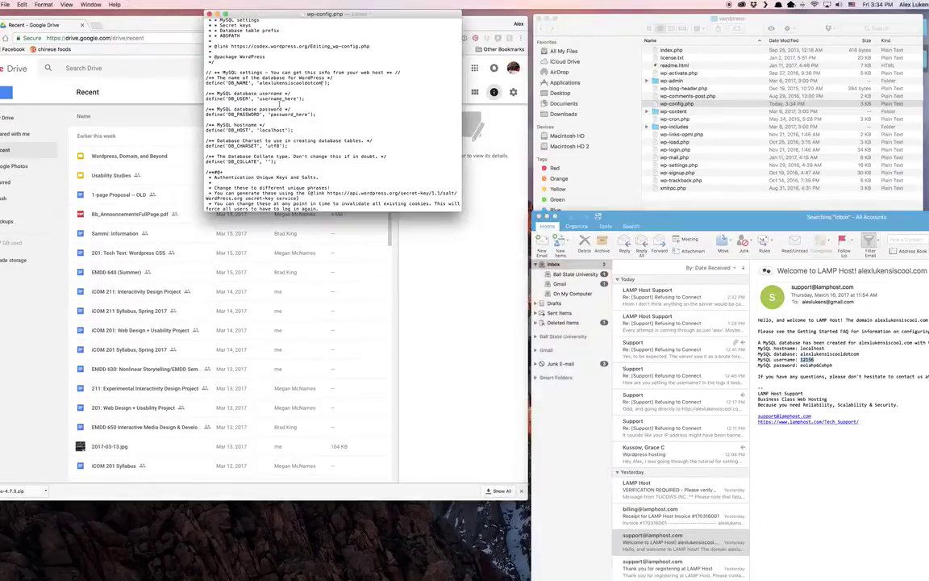
drag(259, 98, 303, 99)
key(super+v)
Step: Paste the MySQL password over password_here, then save and close wp-config.php
click(762, 326)
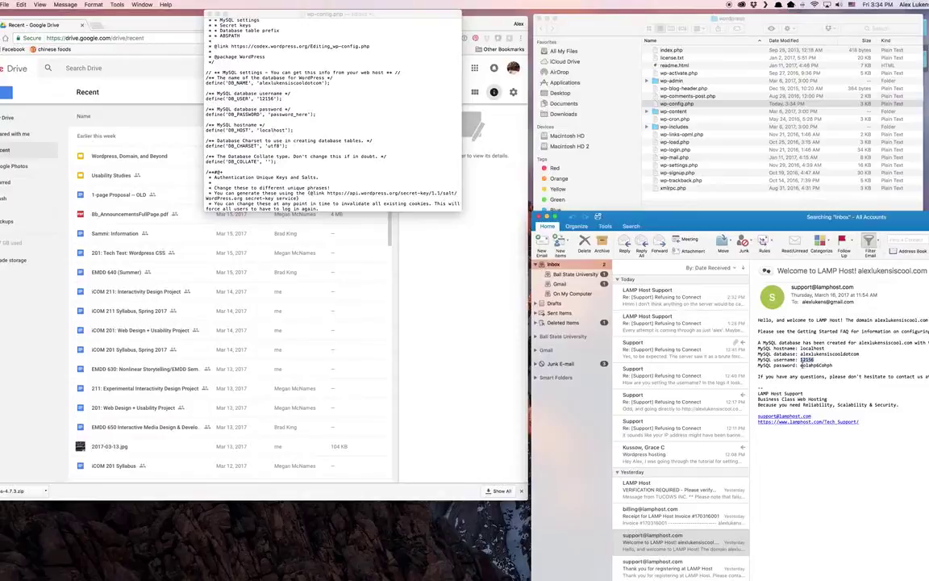
drag(799, 364, 833, 365)
key(super+c)
click(281, 118)
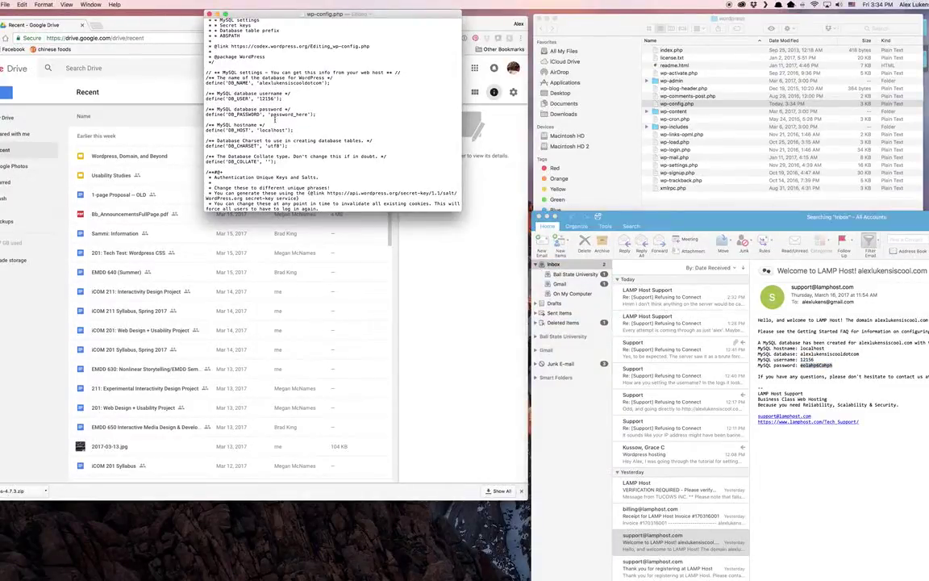
double_click(292, 115)
key(super+v)
key(super+s)
click(209, 15)
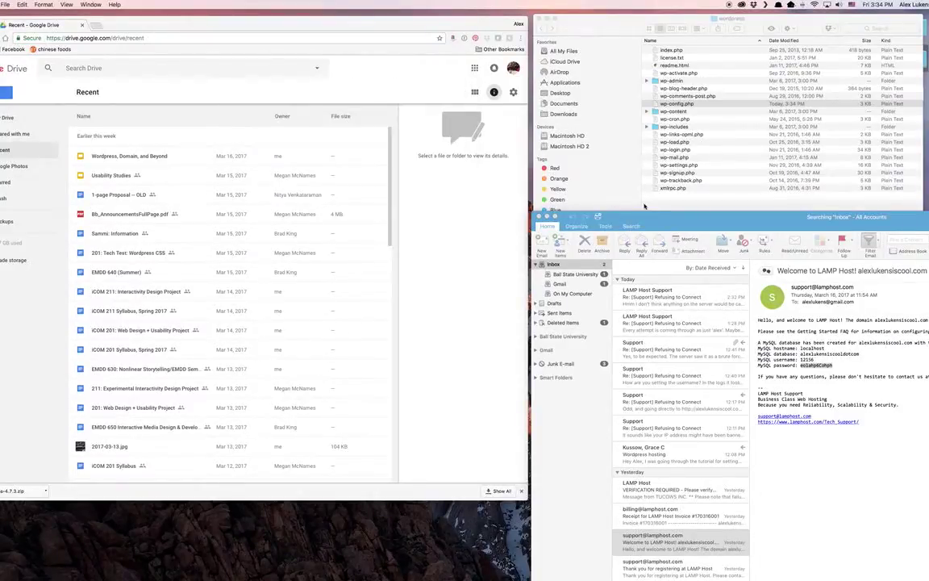
Step: Minimize the Outlook and Chrome windows, leaving the wordpress folder visible
drag(675, 223, 762, 318)
key(super+m)
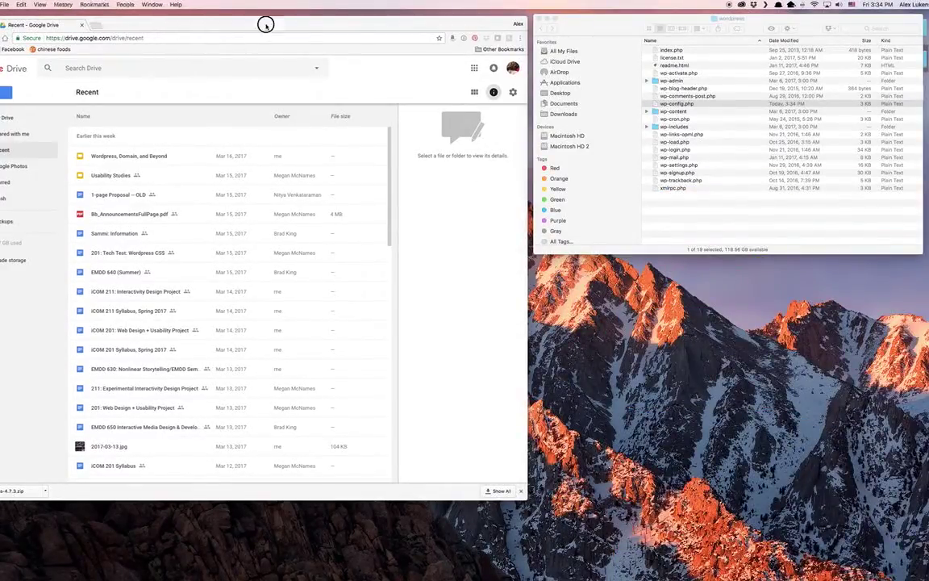
click(240, 25)
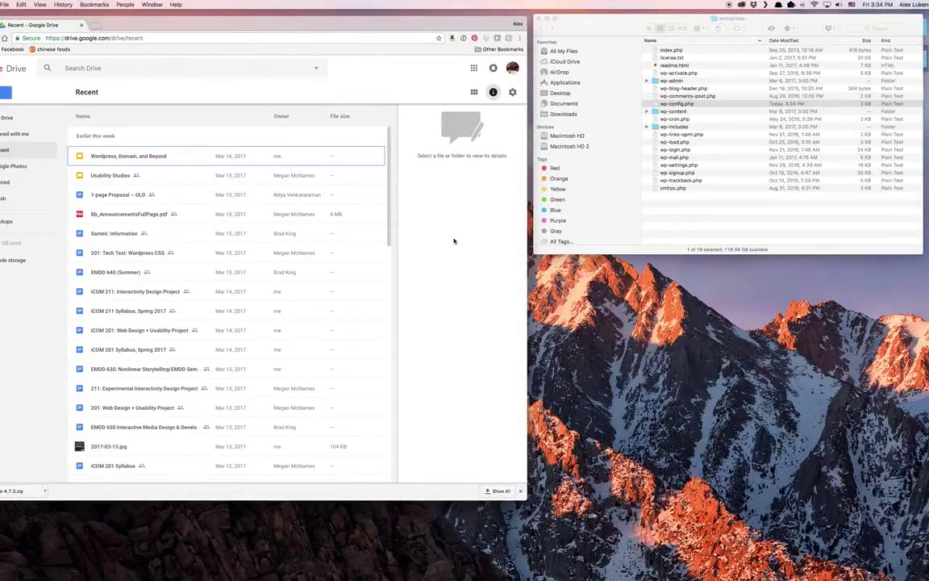
key(super+m)
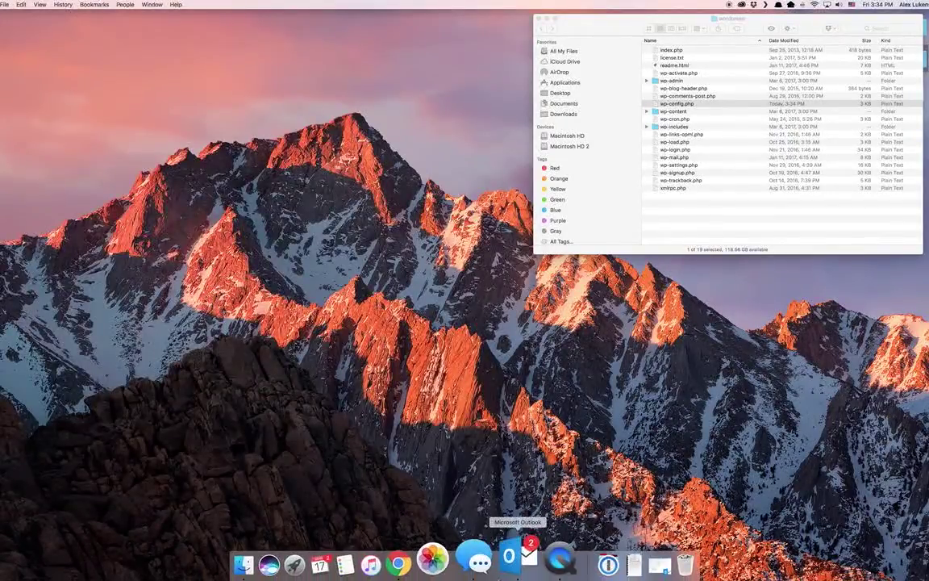
Step: Launch FileZilla through a Spotlight search for 'file'
key(super+space)
text(file)
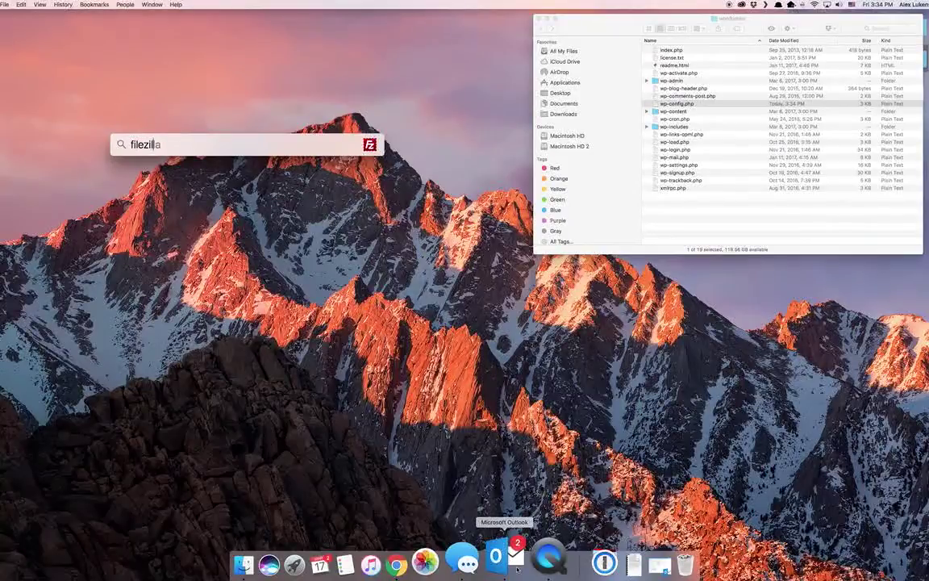
key(Return)
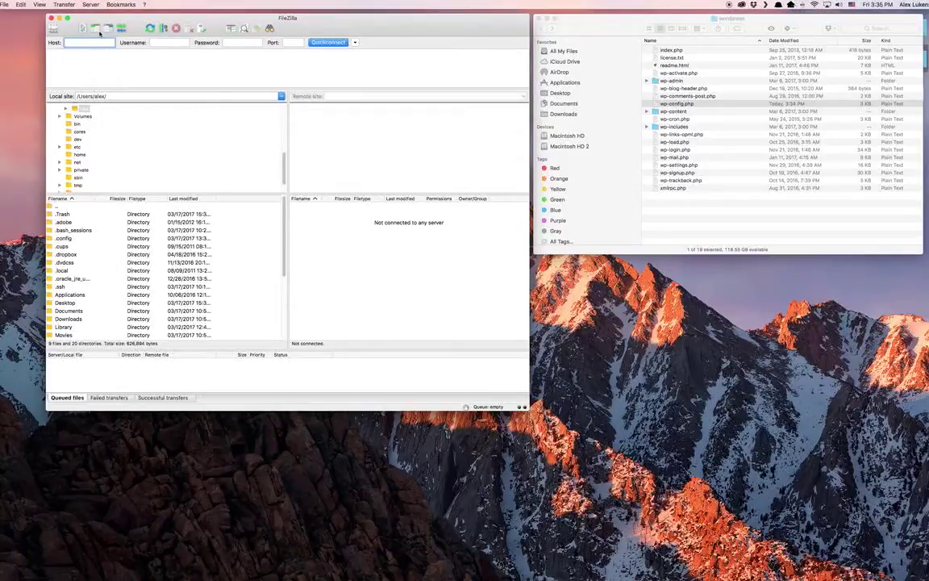
Step: Quickconnect to host alexlukensiscool.com with the account's username and password
click(89, 42)
text(alexlukensiscool.com)
key(Tab)
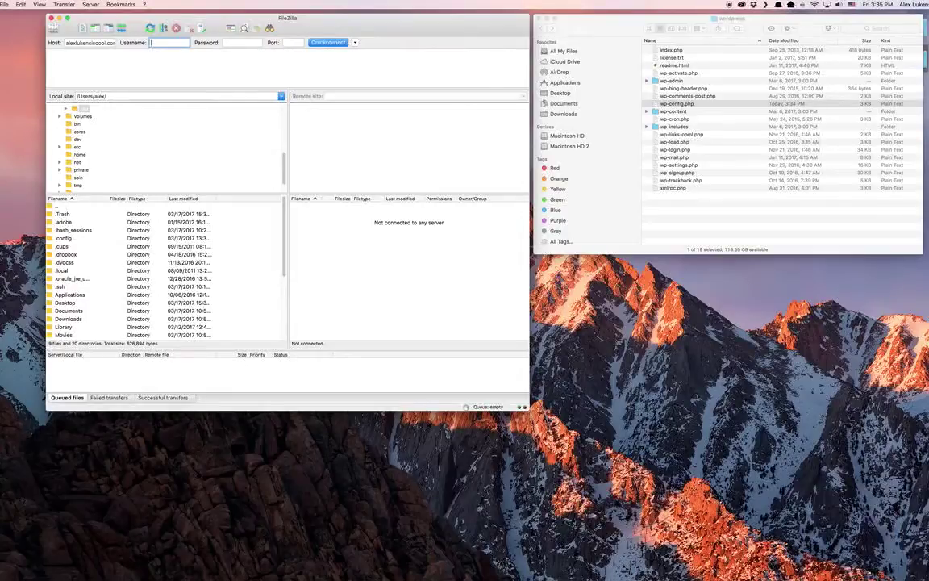
key(Tab)
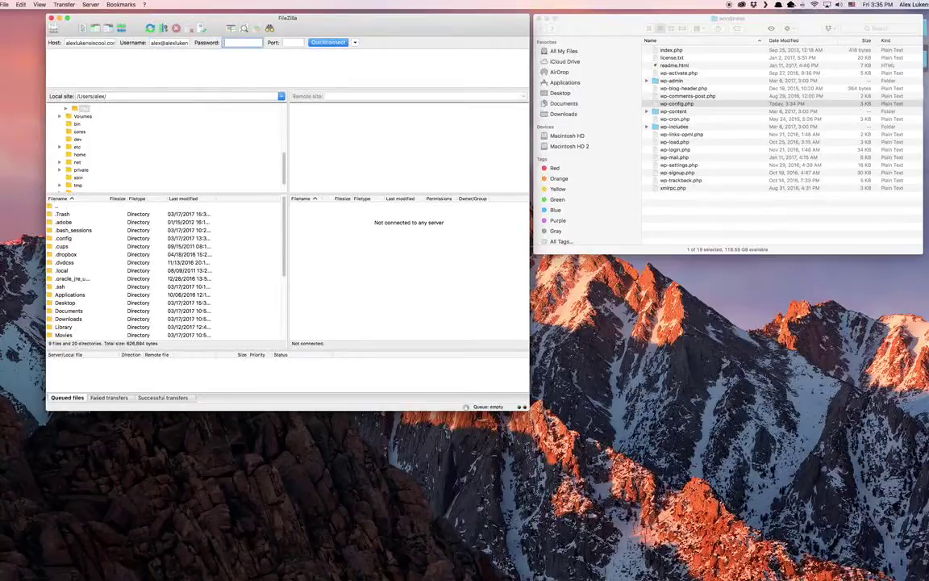
text(•••••••)
key(Tab)
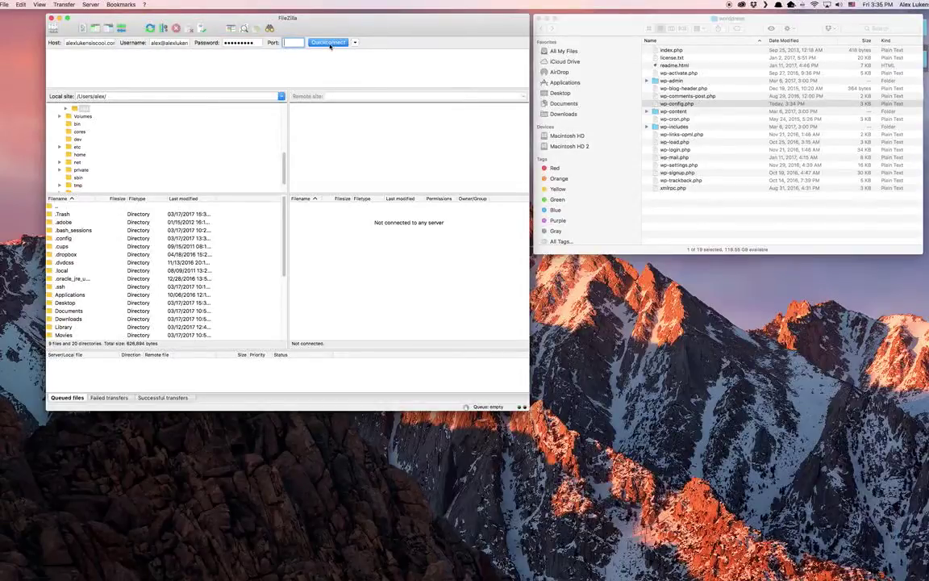
click(329, 44)
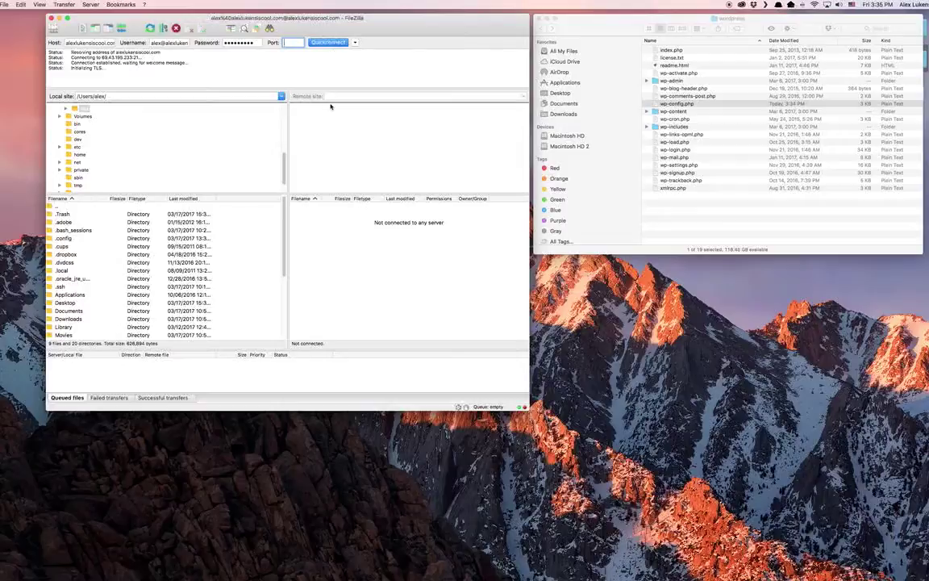
Step: Check the TLS connection and directory listing lines in FileZilla's status log
drag(71, 48, 96, 82)
click(89, 66)
click(82, 79)
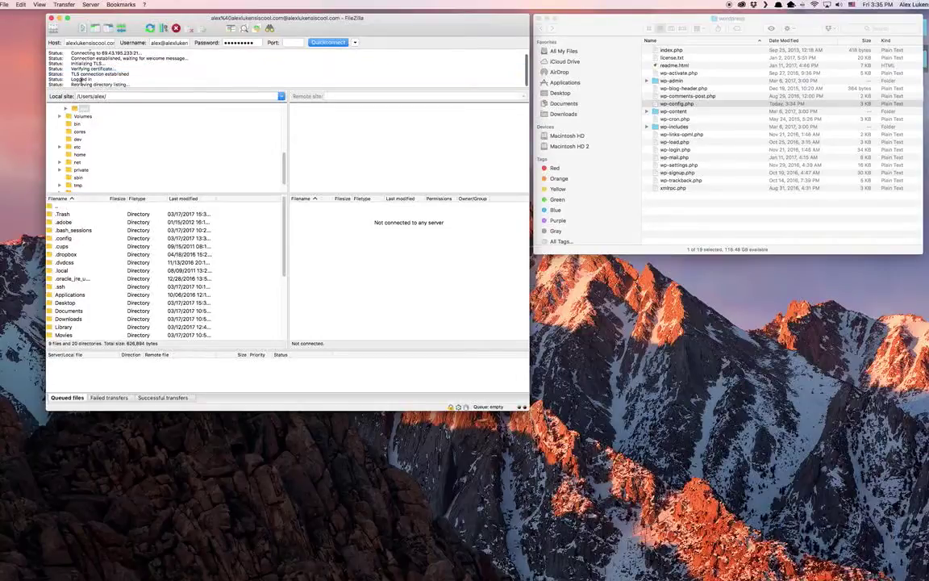
drag(71, 84, 125, 85)
click(121, 84)
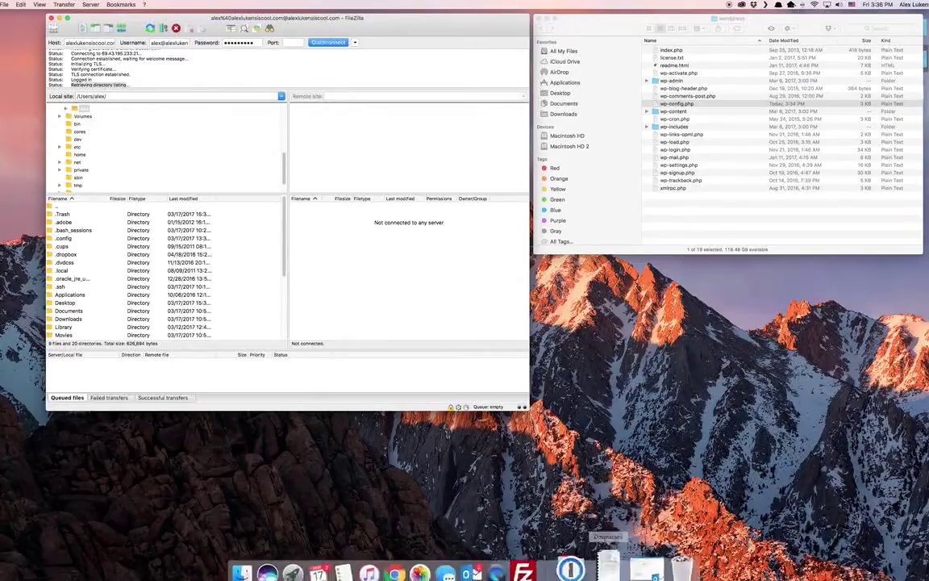
click(592, 553)
click(305, 246)
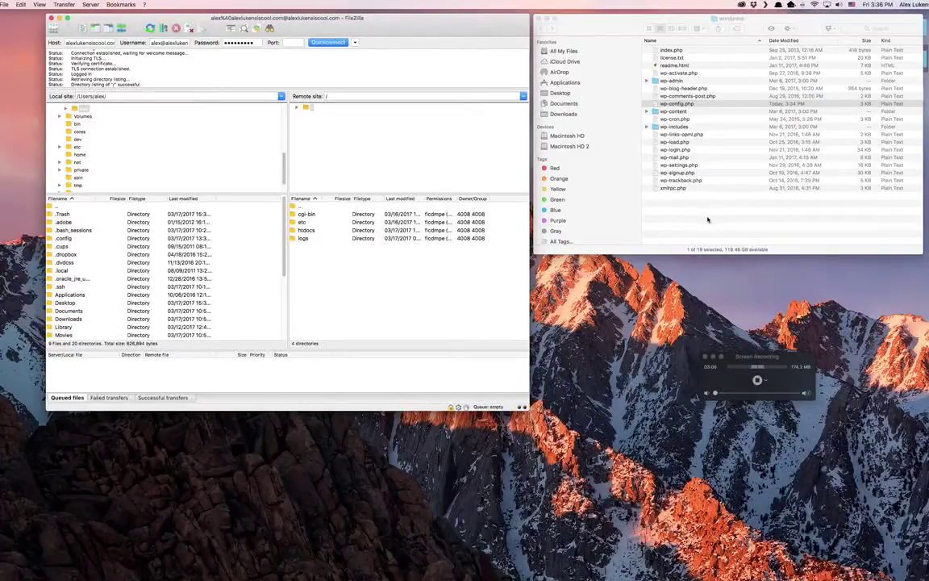
Step: Copy all 19 local WordPress files onto the server's htdocs folder and watch the upload progress
click(681, 218)
drag(681, 218, 684, 35)
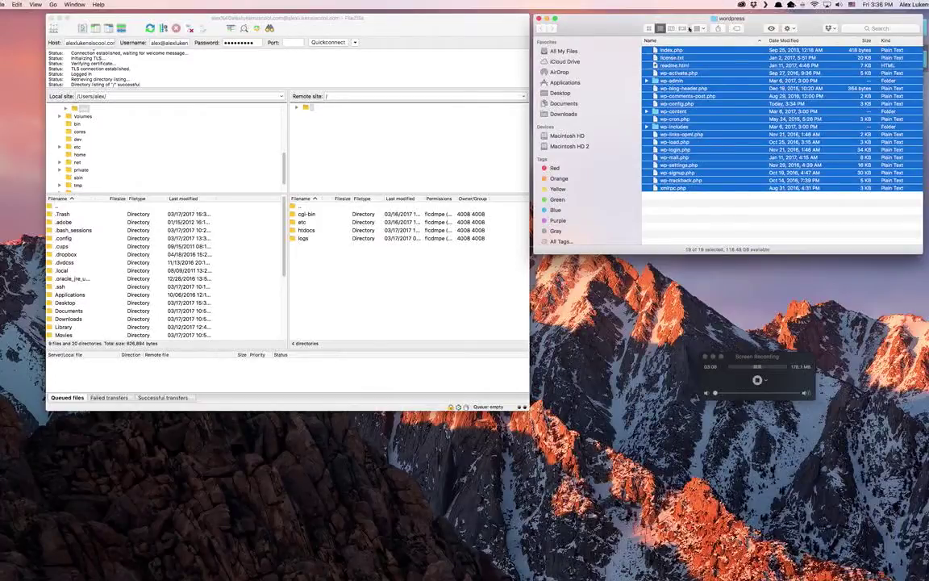
drag(682, 51, 322, 233)
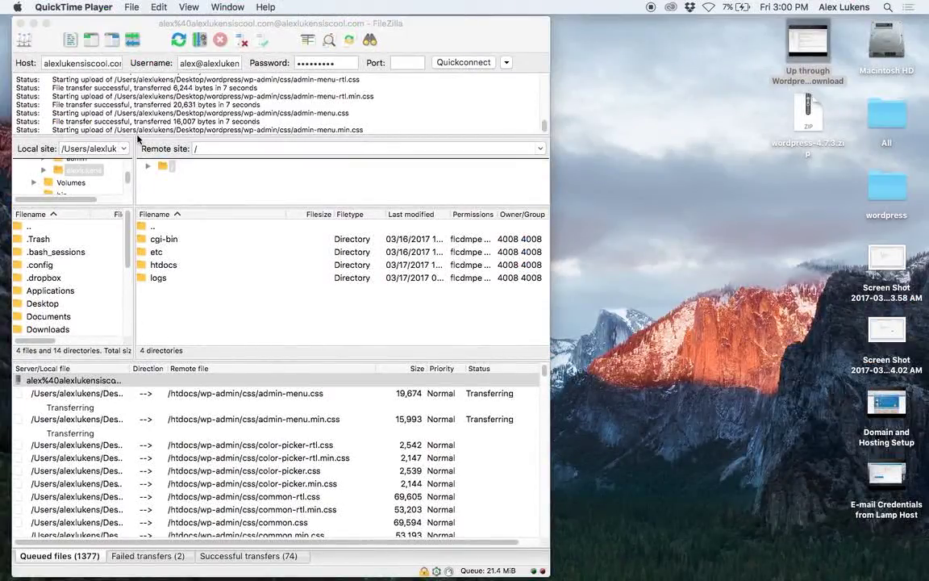
click(62, 98)
drag(64, 104, 209, 129)
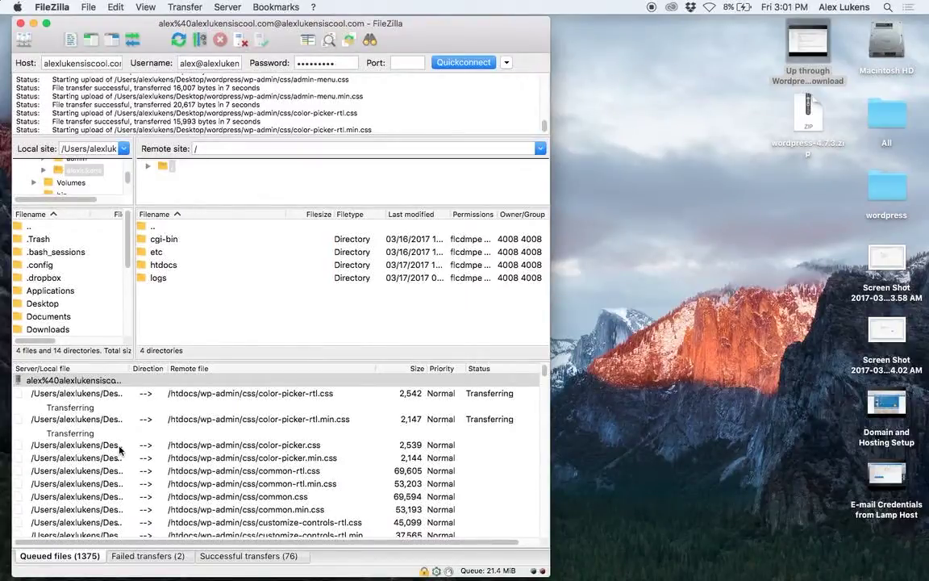
scroll(113, 459, down, 5)
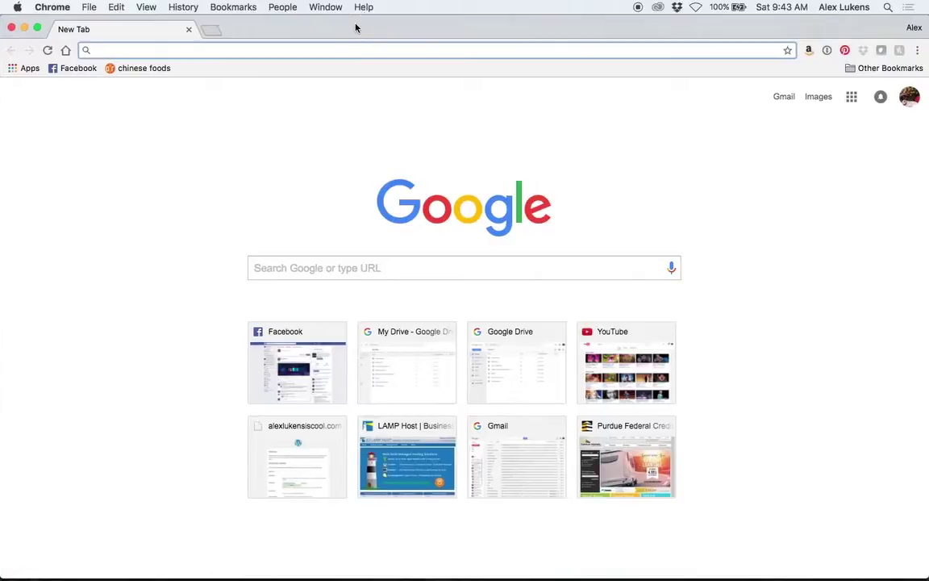
Step: Load alexlukensiscool.com in Chrome to bring up the WordPress wp-admin/install.php site information form
text(alexlukensiscool.com)
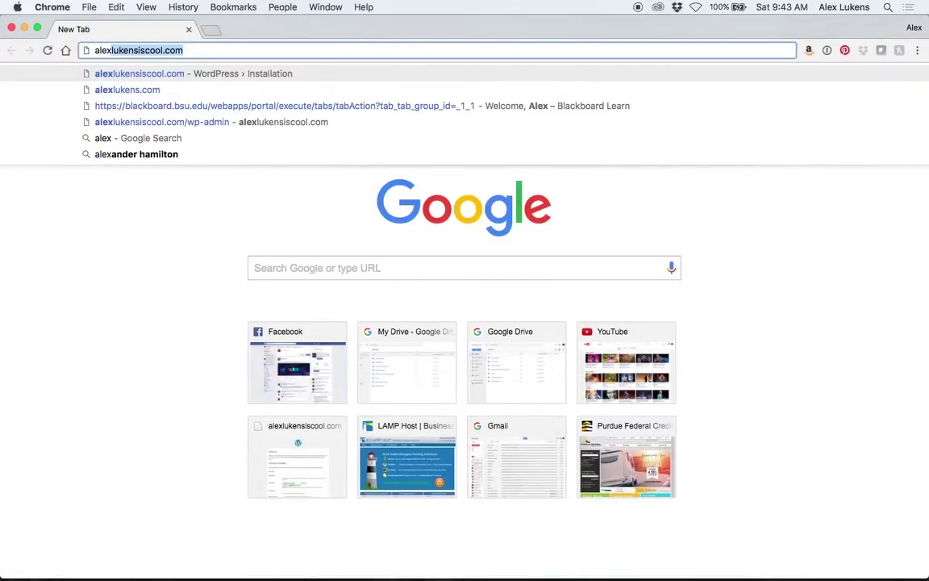
key(Return)
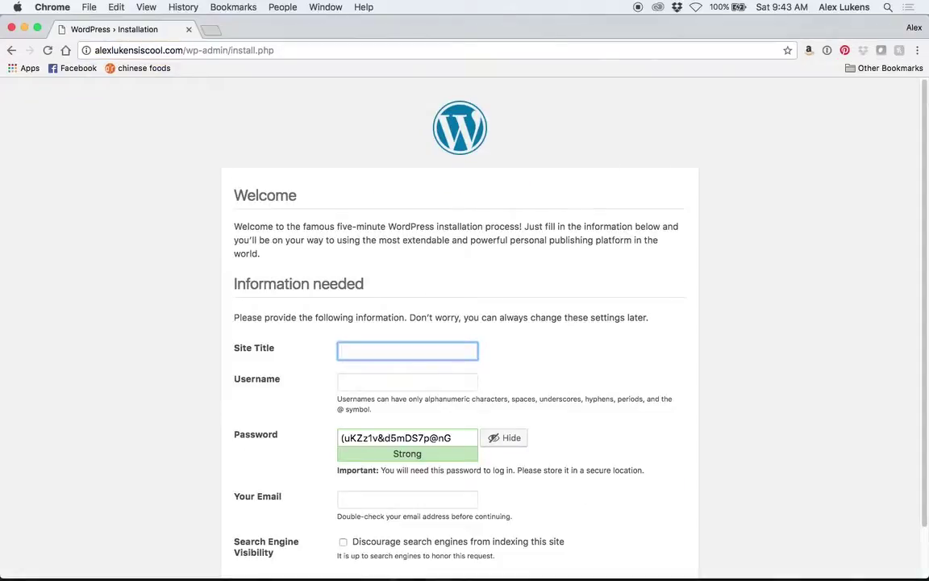
scroll(249, 239, down, 2)
scroll(250, 239, up, 2)
scroll(466, 242, down, 3)
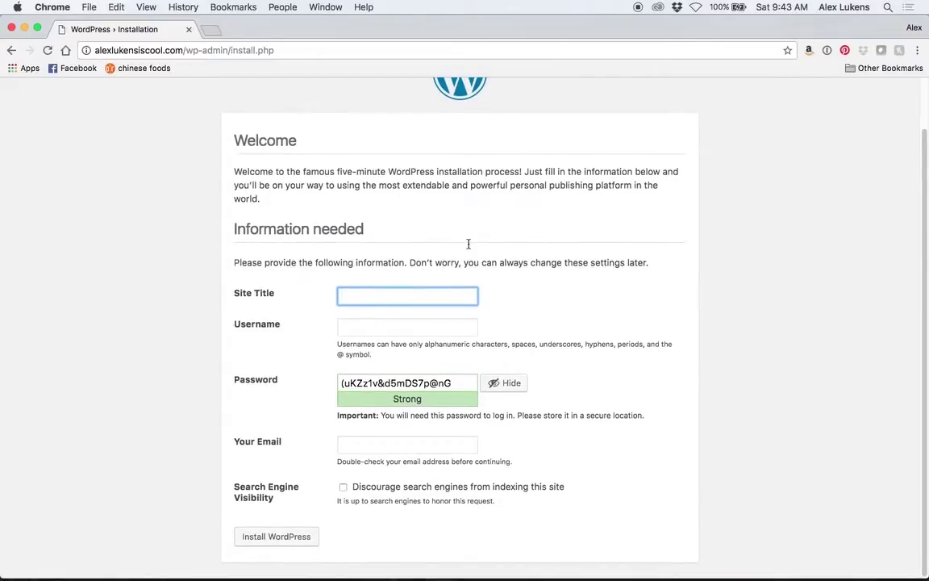
key(Tab)
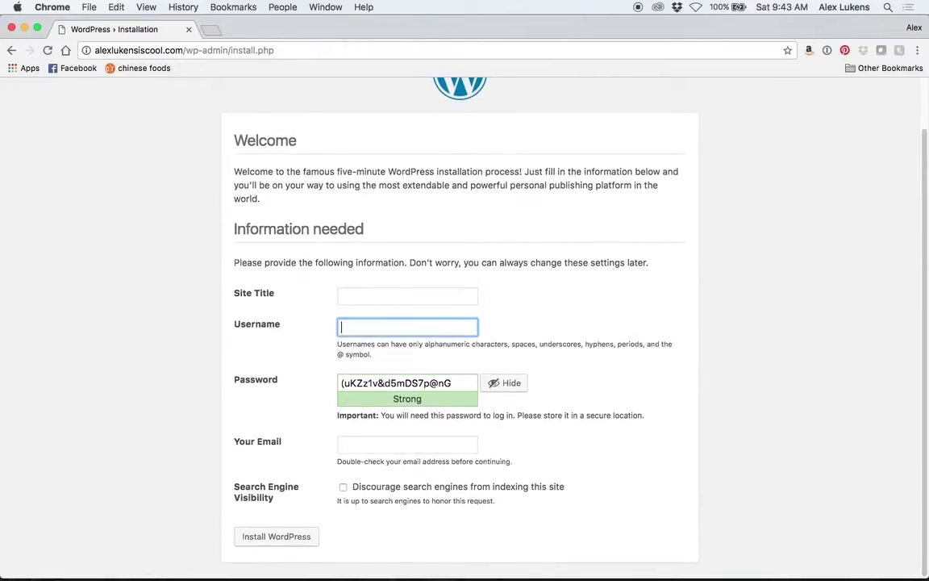